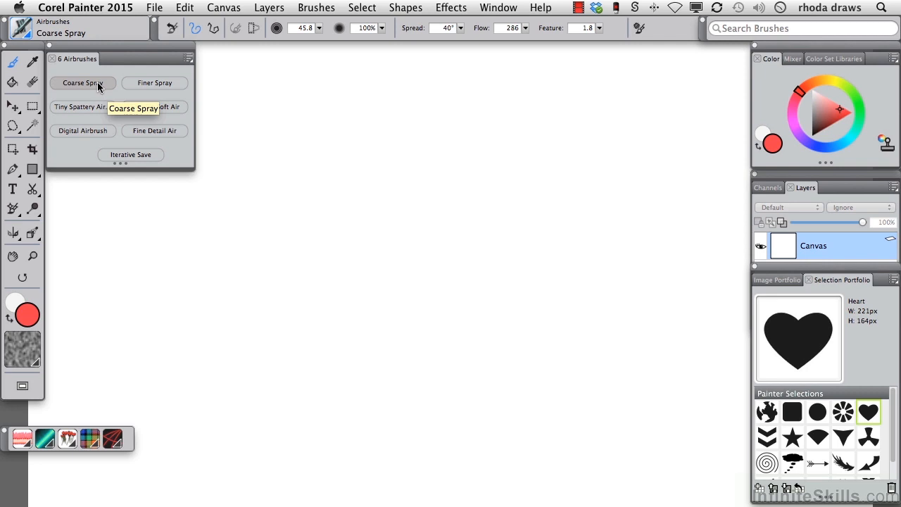
Step: Spray red test strokes with Coarse Spray, and a blue test stroke beside them with Finer Spray
{"action": "mouse_move", "coordinate": [328, 133]}
{"action": "left_mouse_down"}
{"action": "mouse_move", "coordinate": [338, 176]}
{"action": "mouse_move", "coordinate": [396, 154]}
{"action": "mouse_move", "coordinate": [421, 156]}
{"action": "left_mouse_up"}
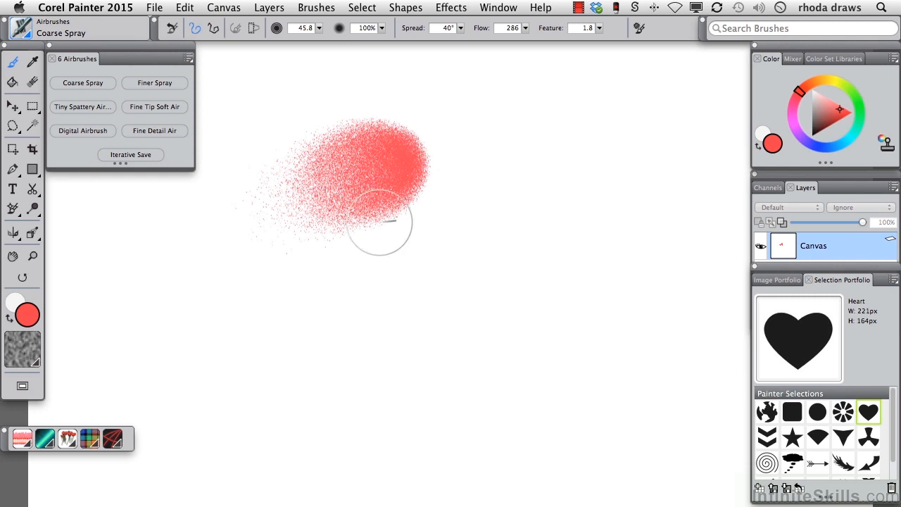
{"action": "mouse_move", "coordinate": [176, 281]}
{"action": "left_mouse_down"}
{"action": "mouse_move", "coordinate": [172, 275]}
{"action": "mouse_move", "coordinate": [184, 280]}
{"action": "mouse_move", "coordinate": [201, 261]}
{"action": "left_mouse_up"}
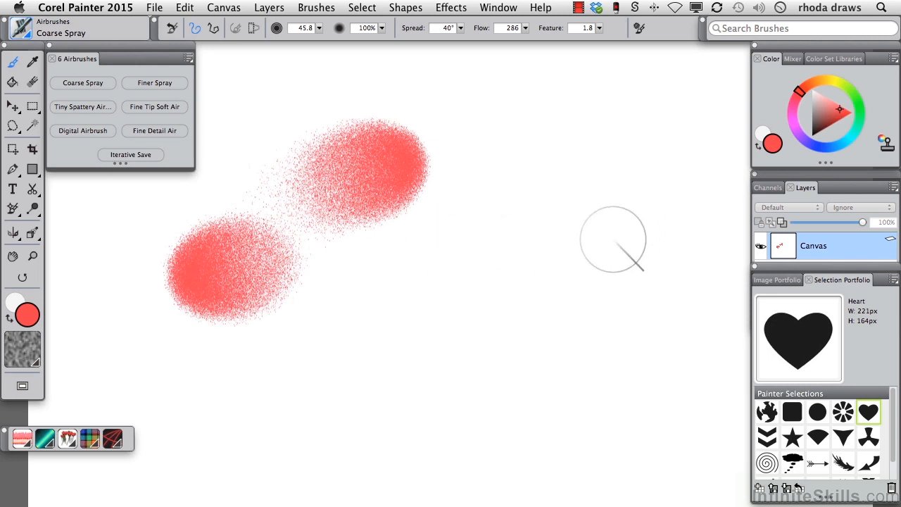
{"action": "left_click", "coordinate": [832, 145]}
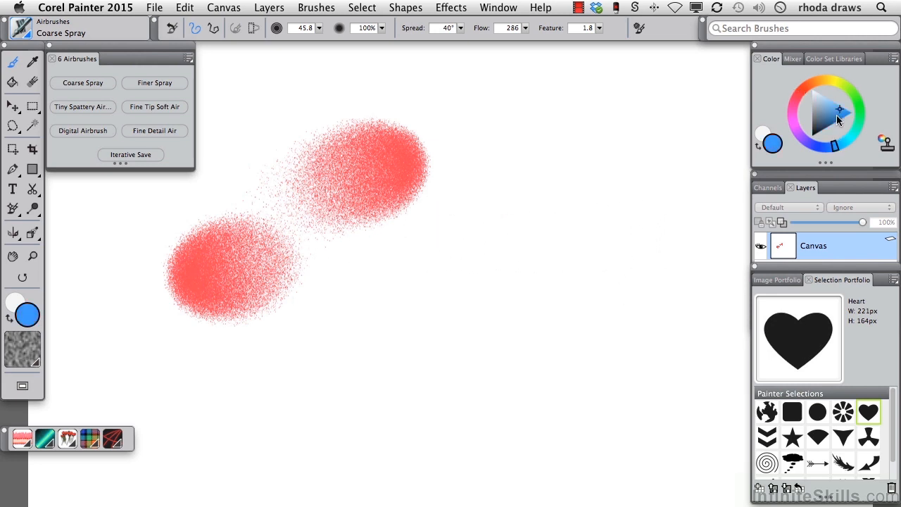
{"action": "left_click", "coordinate": [141, 82]}
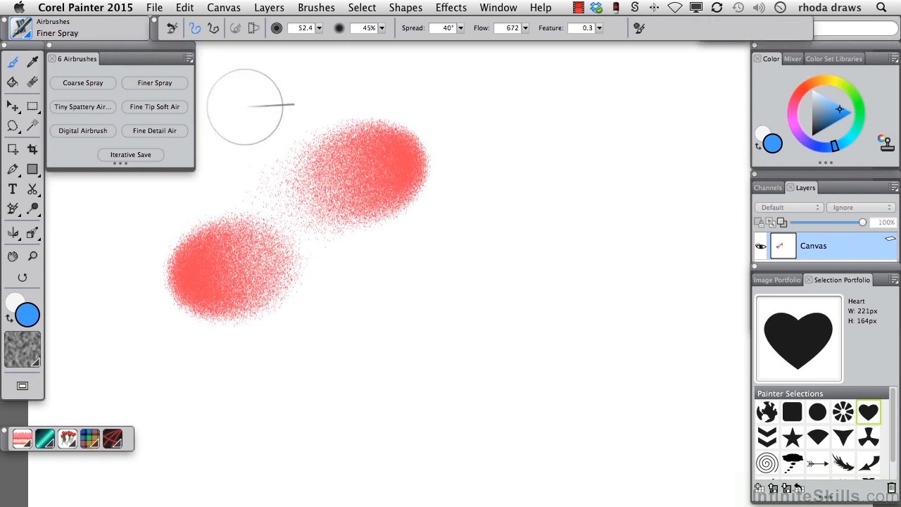
{"action": "mouse_move", "coordinate": [568, 171]}
{"action": "left_mouse_down"}
{"action": "mouse_move", "coordinate": [618, 153]}
{"action": "mouse_move", "coordinate": [605, 173]}
{"action": "mouse_move", "coordinate": [651, 148]}
{"action": "mouse_move", "coordinate": [607, 180]}
{"action": "mouse_move", "coordinate": [639, 157]}
{"action": "left_mouse_up"}
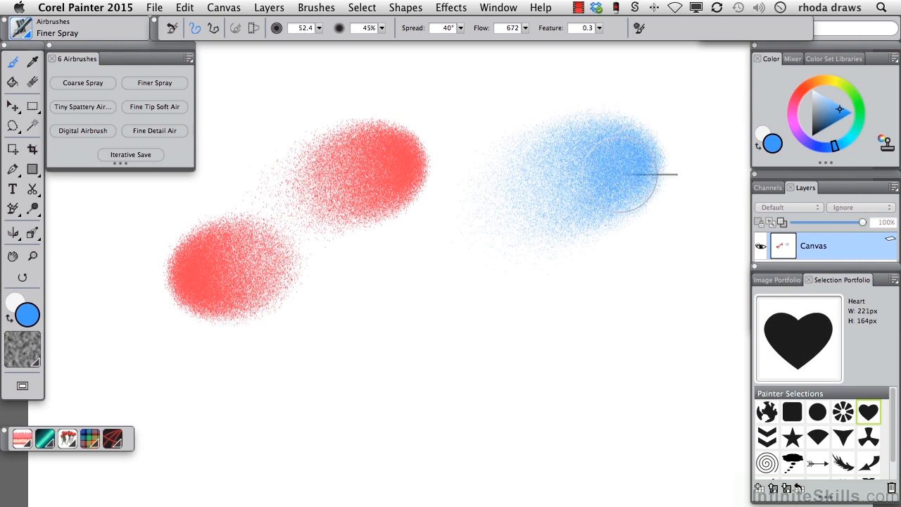
Step: Paint blue test strokes with the Tiny Spattery Airbrush and the Digital Airbrush below the earlier sprays
{"action": "left_click", "coordinate": [83, 110]}
{"action": "mouse_move", "coordinate": [422, 261]}
{"action": "left_mouse_down"}
{"action": "mouse_move", "coordinate": [465, 241]}
{"action": "mouse_move", "coordinate": [447, 269]}
{"action": "mouse_move", "coordinate": [367, 285]}
{"action": "mouse_move", "coordinate": [440, 240]}
{"action": "mouse_move", "coordinate": [379, 278]}
{"action": "mouse_move", "coordinate": [433, 256]}
{"action": "mouse_move", "coordinate": [460, 228]}
{"action": "mouse_move", "coordinate": [367, 251]}
{"action": "mouse_move", "coordinate": [448, 232]}
{"action": "mouse_move", "coordinate": [454, 221]}
{"action": "mouse_move", "coordinate": [467, 258]}
{"action": "mouse_move", "coordinate": [410, 273]}
{"action": "mouse_move", "coordinate": [405, 239]}
{"action": "mouse_move", "coordinate": [418, 227]}
{"action": "mouse_move", "coordinate": [434, 227]}
{"action": "mouse_move", "coordinate": [404, 250]}
{"action": "mouse_move", "coordinate": [483, 251]}
{"action": "left_mouse_up"}
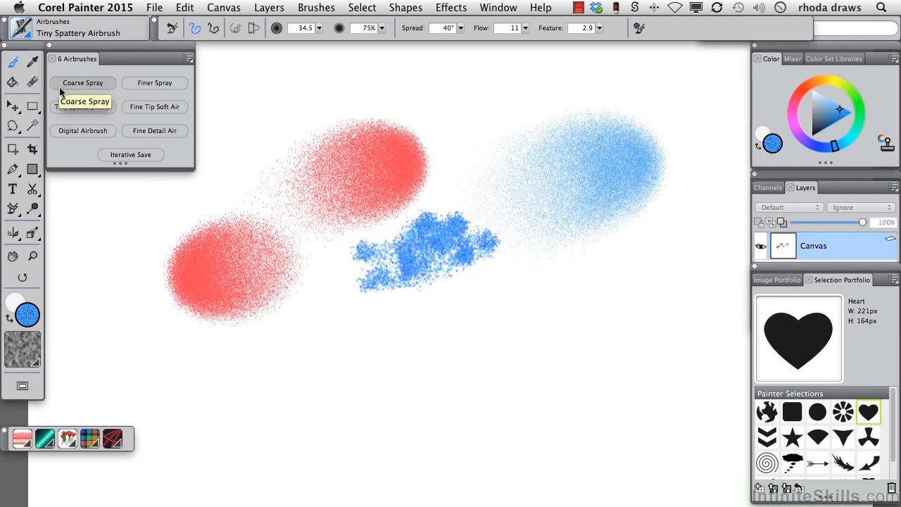
{"action": "left_click", "coordinate": [74, 132]}
{"action": "mouse_move", "coordinate": [253, 368]}
{"action": "left_mouse_down"}
{"action": "mouse_move", "coordinate": [328, 371]}
{"action": "mouse_move", "coordinate": [540, 327]}
{"action": "mouse_move", "coordinate": [314, 382]}
{"action": "mouse_move", "coordinate": [399, 367]}
{"action": "mouse_move", "coordinate": [575, 299]}
{"action": "mouse_move", "coordinate": [446, 341]}
{"action": "left_mouse_up"}
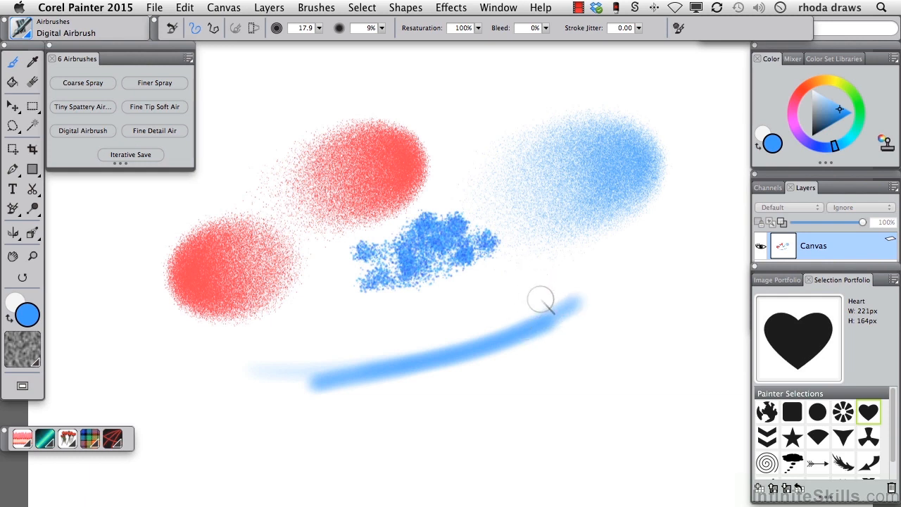
Step: Select the entire canvas and clear all test strokes
{"action": "key", "text": "super+a"}
{"action": "key", "text": "BackSpace"}
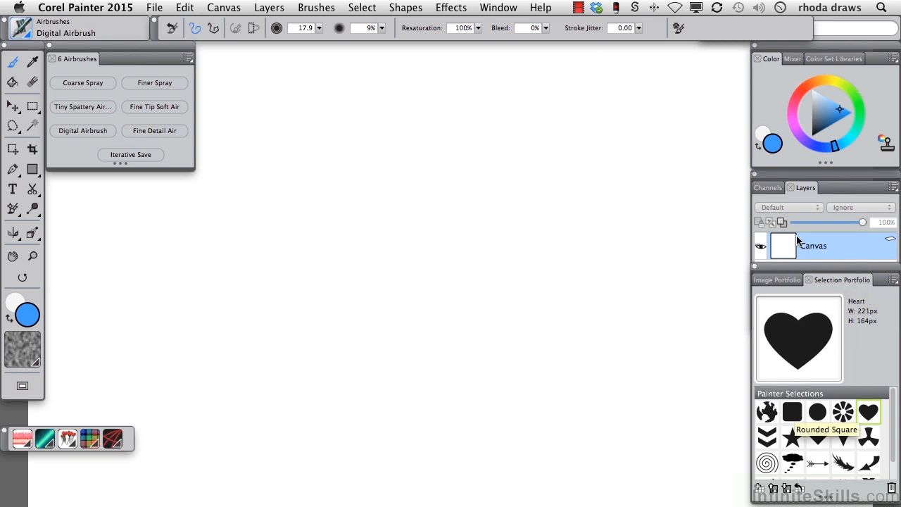
Step: Add the Strawberry portfolio image to the canvas and move it into the open area near the centre
{"action": "left_click", "coordinate": [786, 279]}
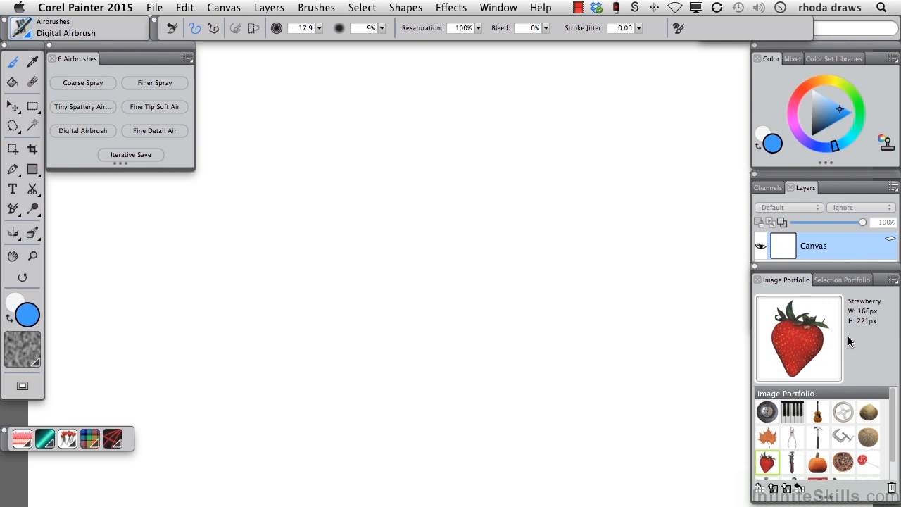
{"action": "double_click", "coordinate": [767, 463]}
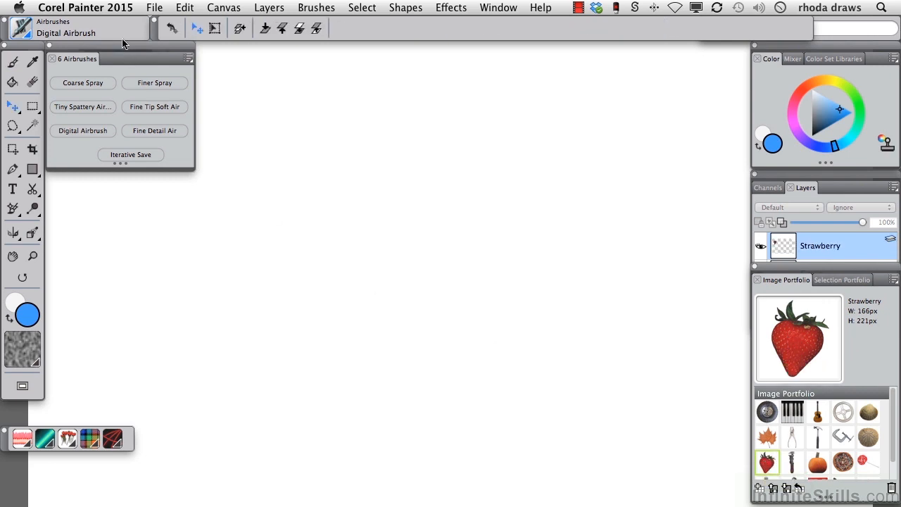
{"action": "left_click_drag", "start_coordinate": [139, 46], "coordinate": [140, 117]}
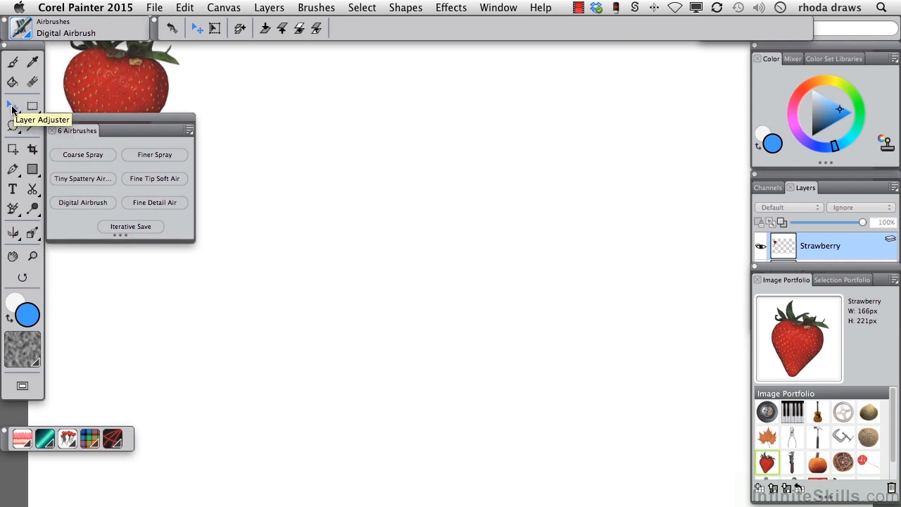
{"action": "left_click_drag", "start_coordinate": [100, 84], "coordinate": [345, 261]}
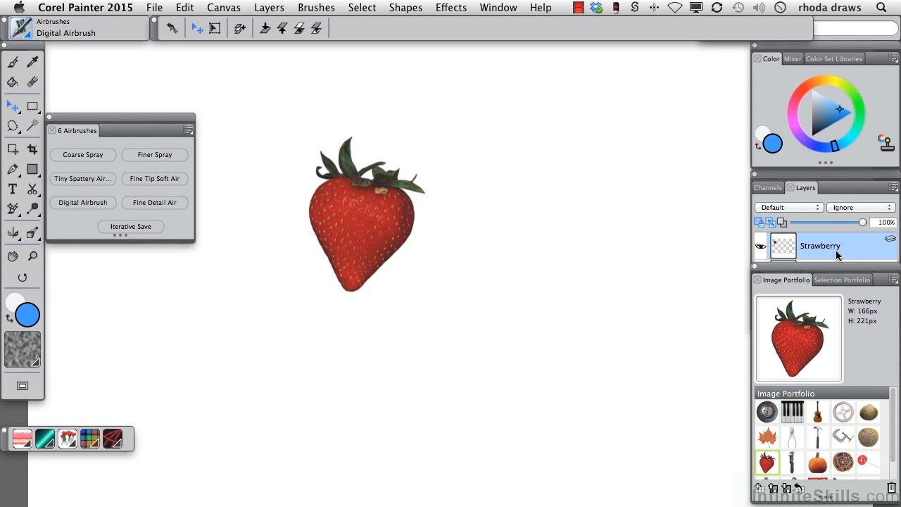
Step: Delete the Strawberry layer so only the blank Canvas is left
{"action": "left_click", "coordinate": [859, 254]}
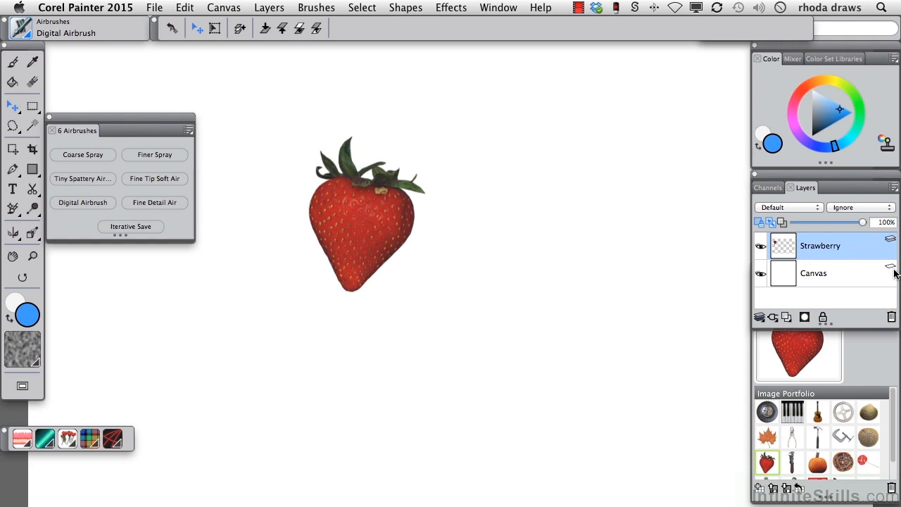
{"action": "left_click", "coordinate": [890, 317]}
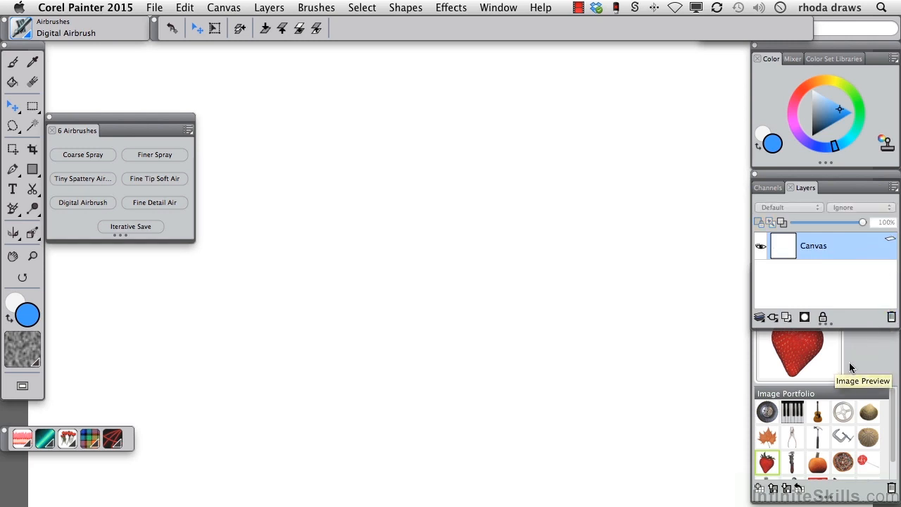
{"action": "left_click", "coordinate": [857, 356]}
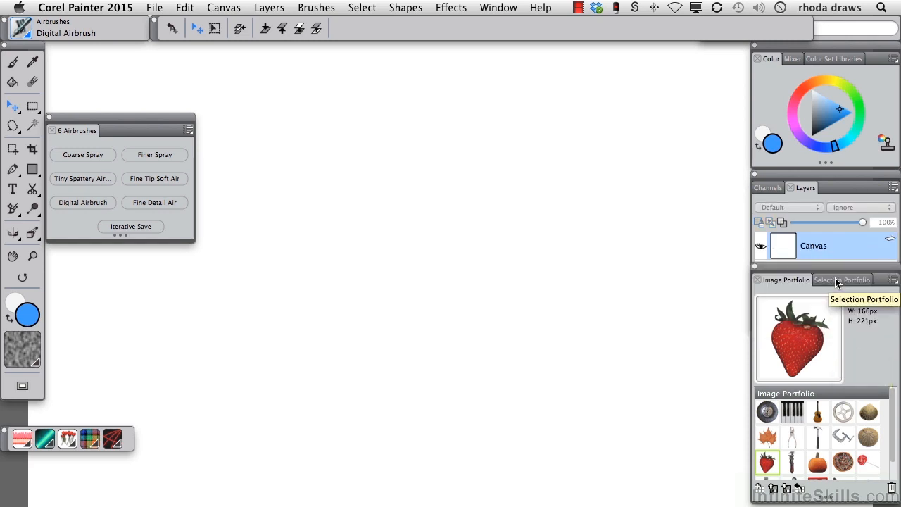
Step: Load the Star from the Painter Selections onto the canvas and move the airbrush palette back up
{"action": "left_click", "coordinate": [836, 280]}
{"action": "left_click", "coordinate": [793, 437]}
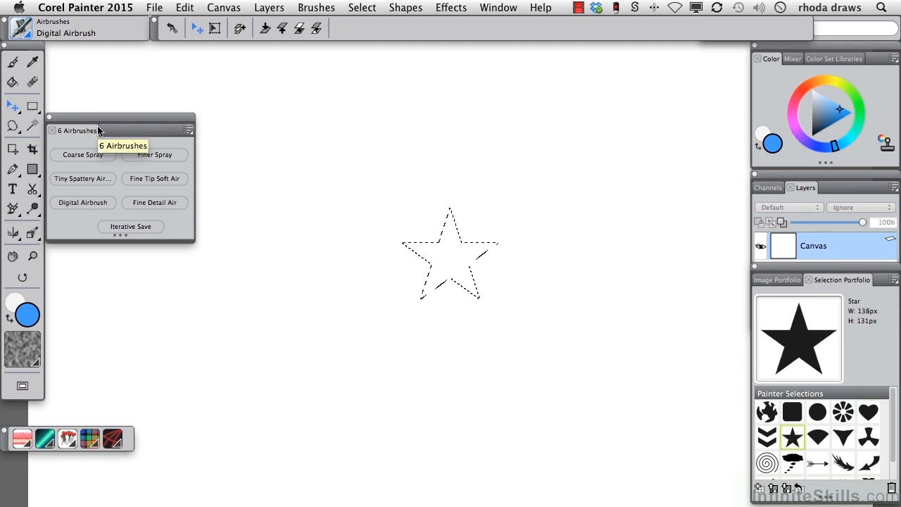
{"action": "left_click_drag", "start_coordinate": [128, 134], "coordinate": [128, 64]}
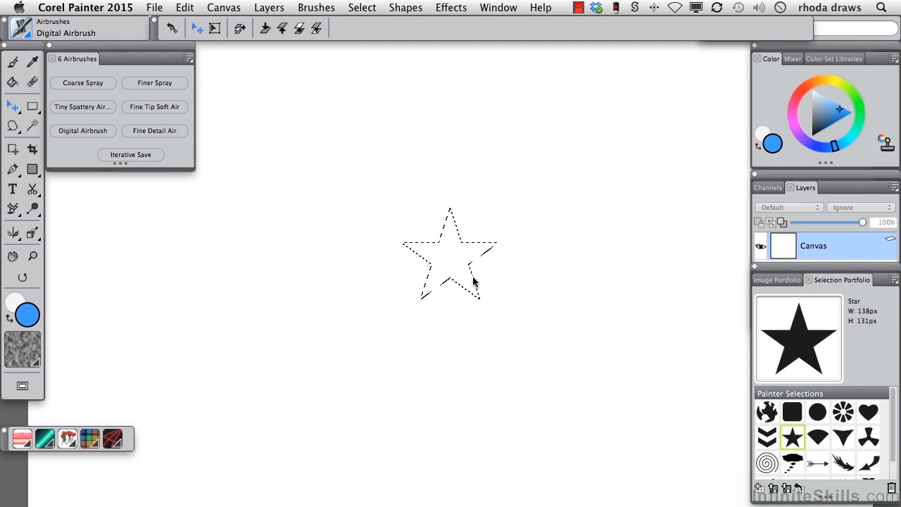
Step: Enlarge the star selection to about twice its size and rotate it slightly counterclockwise with the Selection Adjuster
{"action": "left_click", "coordinate": [12, 149]}
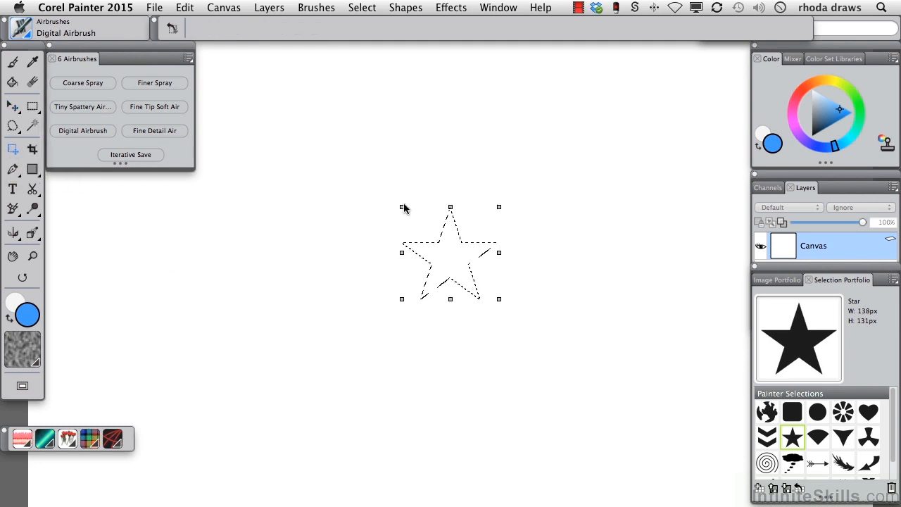
{"action": "left_click_drag", "start_coordinate": [392, 201], "coordinate": [304, 122]}
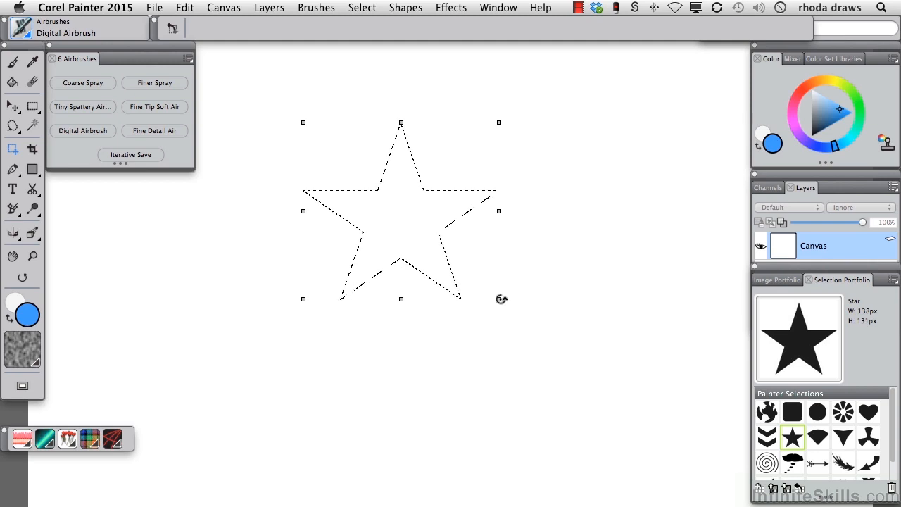
{"action": "left_click_drag", "start_coordinate": [500, 300], "coordinate": [512, 290]}
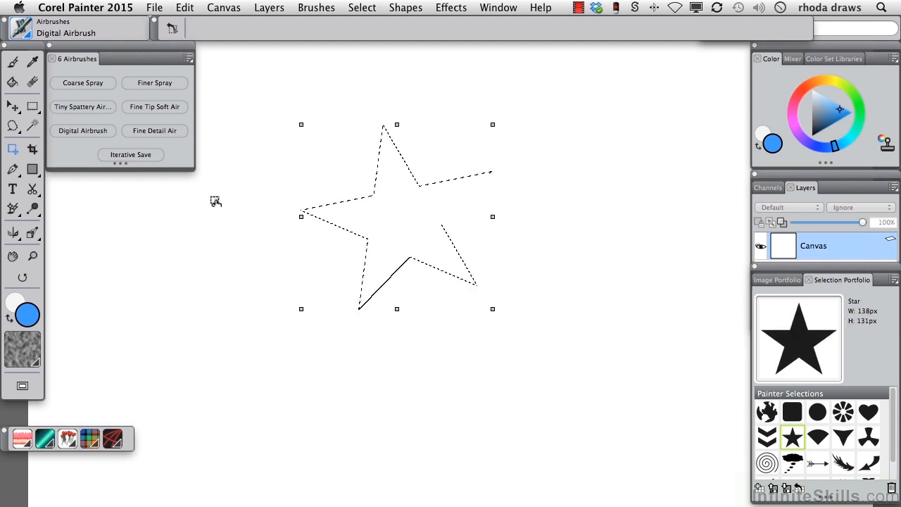
Step: Airbrush inside the star selection with Coarse Spray, blue from the left side and red from the right
{"action": "left_click", "coordinate": [91, 82]}
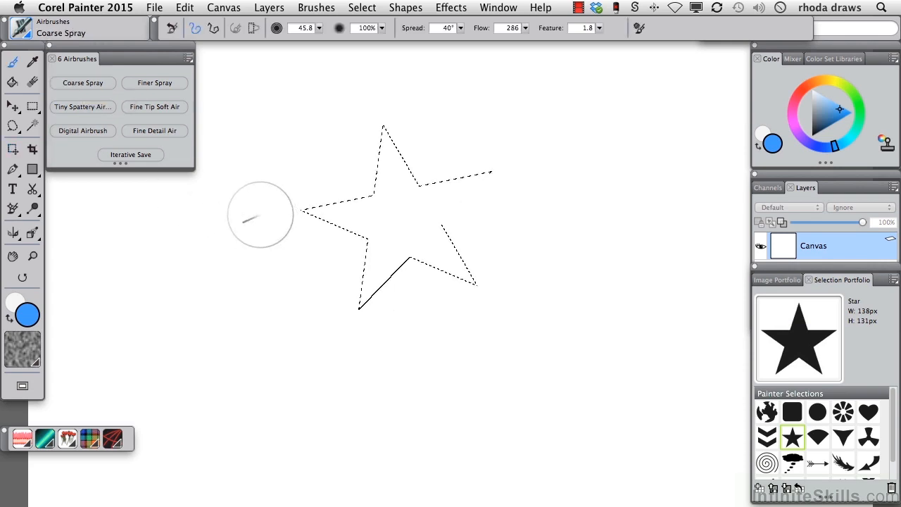
{"action": "mouse_move", "coordinate": [280, 211]}
{"action": "left_mouse_down"}
{"action": "mouse_move", "coordinate": [298, 235]}
{"action": "mouse_move", "coordinate": [299, 200]}
{"action": "mouse_move", "coordinate": [314, 279]}
{"action": "mouse_move", "coordinate": [338, 246]}
{"action": "mouse_move", "coordinate": [336, 272]}
{"action": "mouse_move", "coordinate": [350, 142]}
{"action": "mouse_move", "coordinate": [328, 274]}
{"action": "left_mouse_up"}
{"action": "left_click_drag", "start_coordinate": [347, 214], "coordinate": [318, 261]}
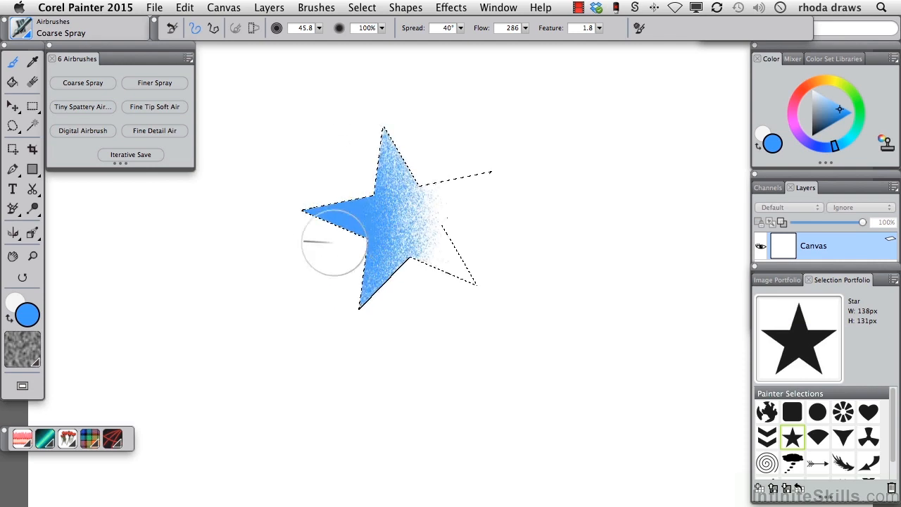
{"action": "left_click", "coordinate": [802, 89]}
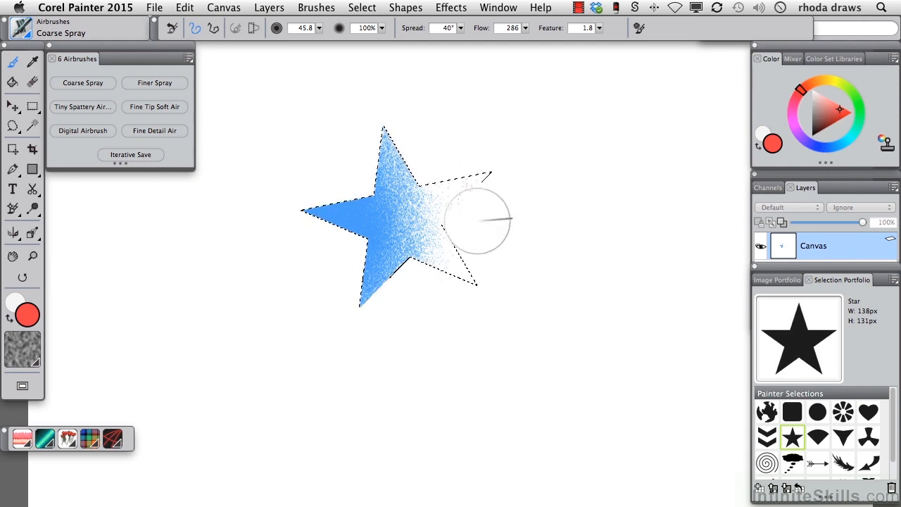
{"action": "mouse_move", "coordinate": [477, 262]}
{"action": "left_mouse_down"}
{"action": "mouse_move", "coordinate": [480, 149]}
{"action": "mouse_move", "coordinate": [470, 114]}
{"action": "mouse_move", "coordinate": [494, 206]}
{"action": "mouse_move", "coordinate": [504, 316]}
{"action": "mouse_move", "coordinate": [644, 311]}
{"action": "mouse_move", "coordinate": [513, 203]}
{"action": "mouse_move", "coordinate": [476, 223]}
{"action": "left_mouse_up"}
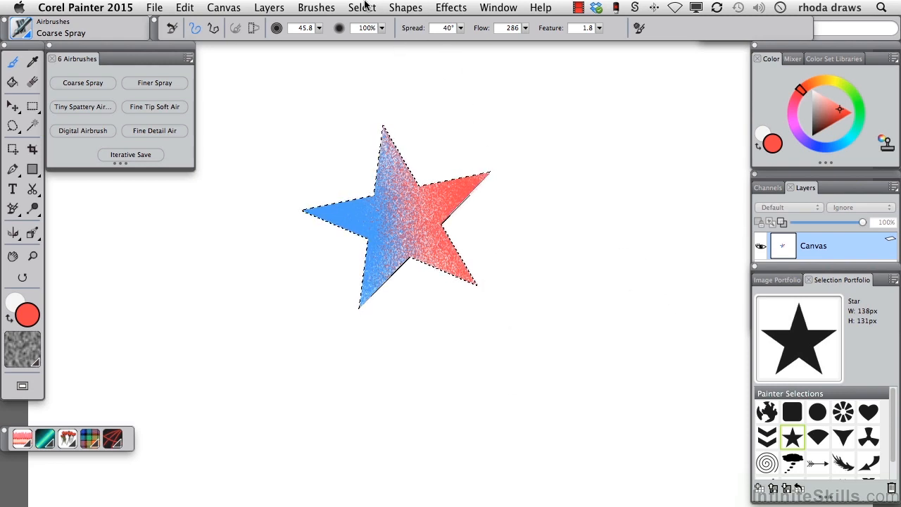
Step: Save the current selection as a new one named "star"
{"action": "left_click", "coordinate": [363, 9]}
{"action": "left_click", "coordinate": [394, 289]}
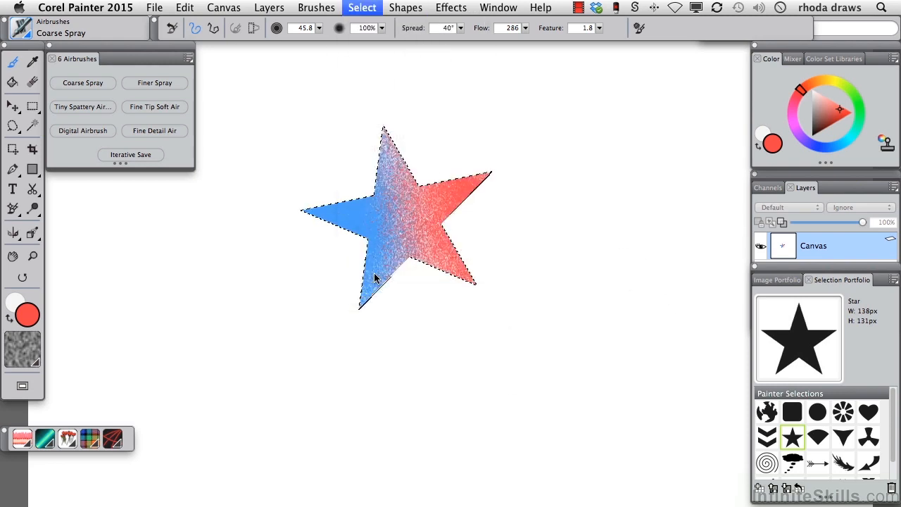
{"action": "type", "text": "s"}
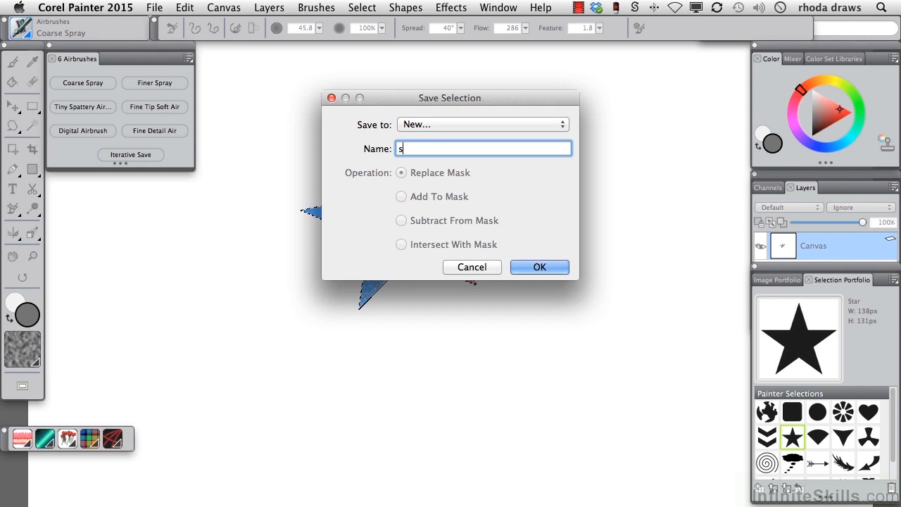
{"action": "type", "text": "tar"}
{"action": "left_click", "coordinate": [529, 273]}
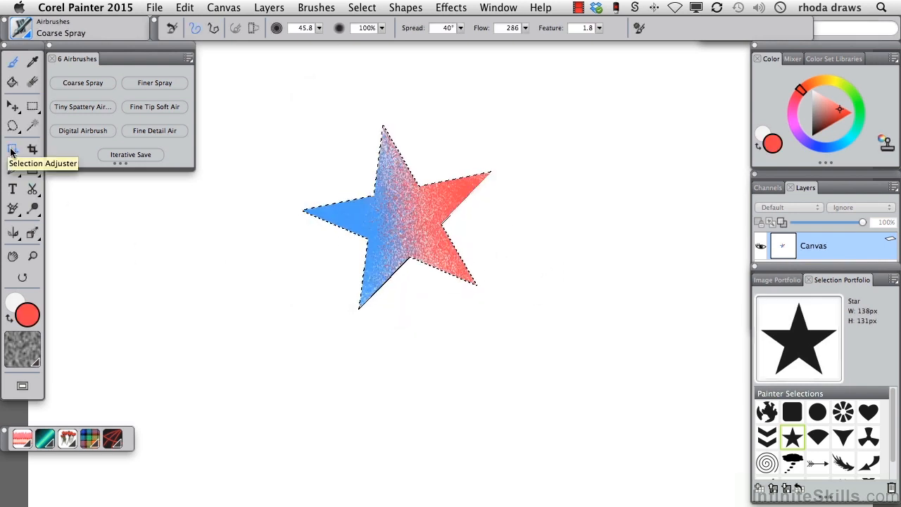
Step: Shift the selection outline slightly down and to the left of the painted star with the Selection Adjuster
{"action": "left_click", "coordinate": [13, 148]}
{"action": "left_click_drag", "start_coordinate": [388, 218], "coordinate": [380, 223]}
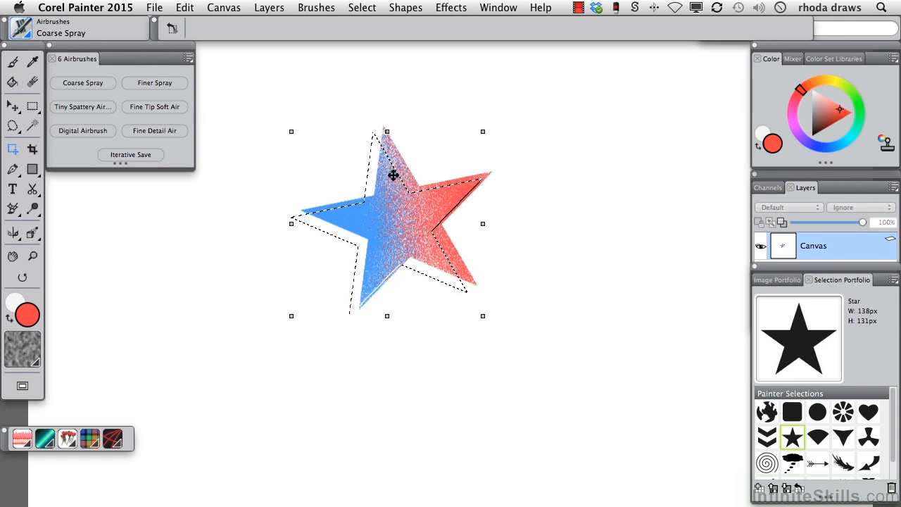
Step: Load the newly saved "star" selection with Subtract From Selection so only the offset shadow slivers are selected
{"action": "left_click", "coordinate": [362, 7]}
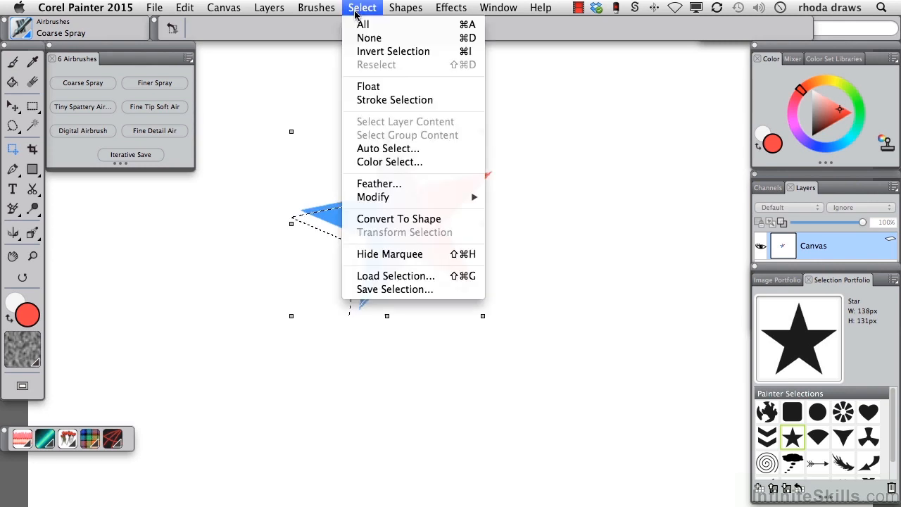
{"action": "left_click", "coordinate": [394, 275]}
{"action": "left_click", "coordinate": [576, 131]}
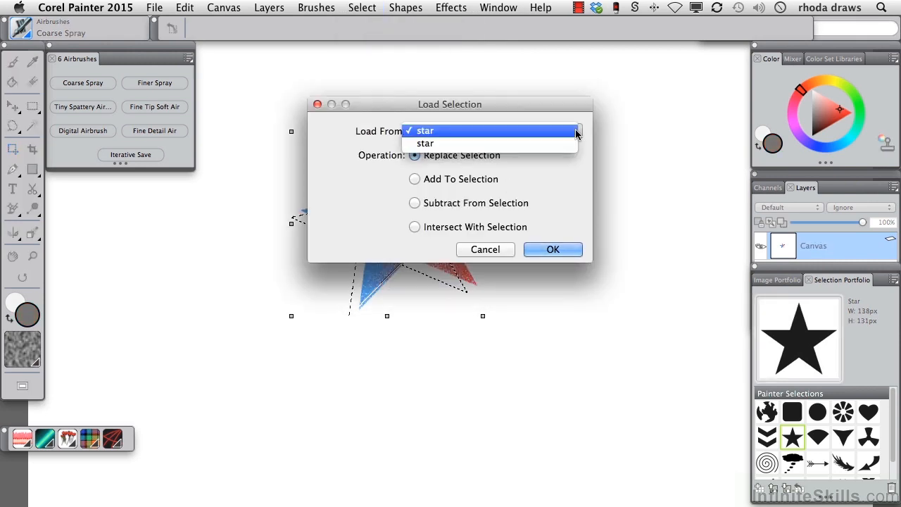
{"action": "left_click", "coordinate": [568, 144]}
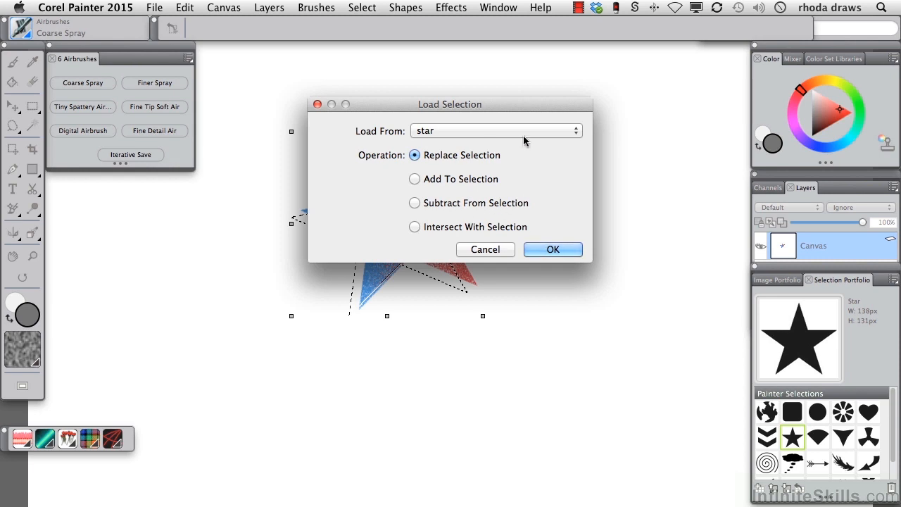
{"action": "left_click", "coordinate": [414, 203]}
{"action": "left_click", "coordinate": [555, 249]}
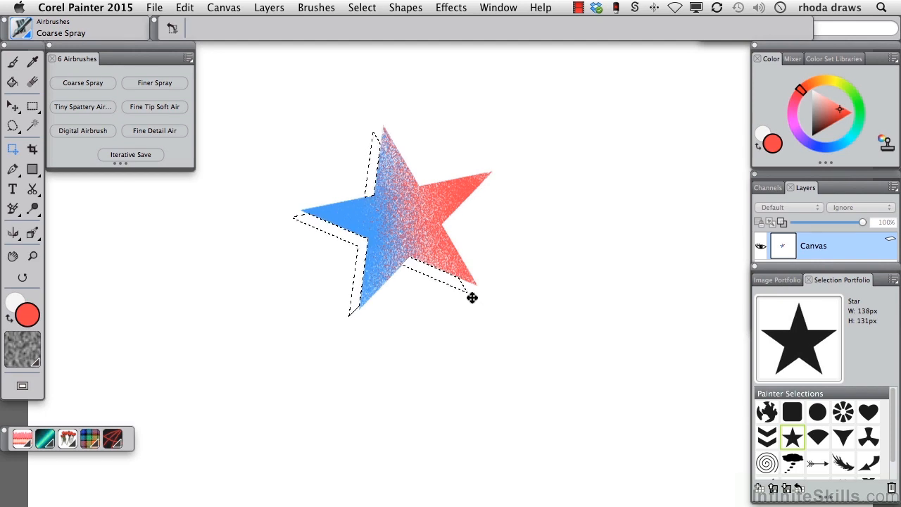
Step: Paint the shadow slivers dark red with the Digital Airbrush and deselect
{"action": "left_click", "coordinate": [824, 122]}
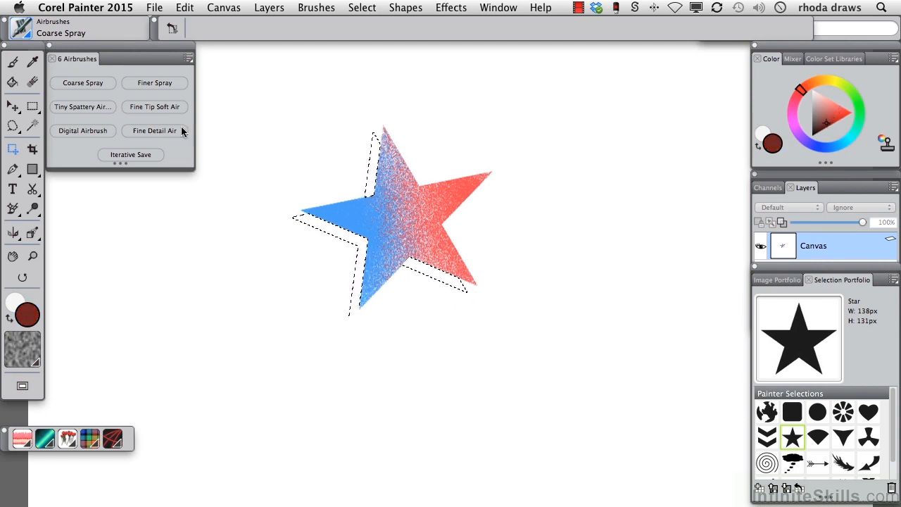
{"action": "left_click", "coordinate": [82, 132]}
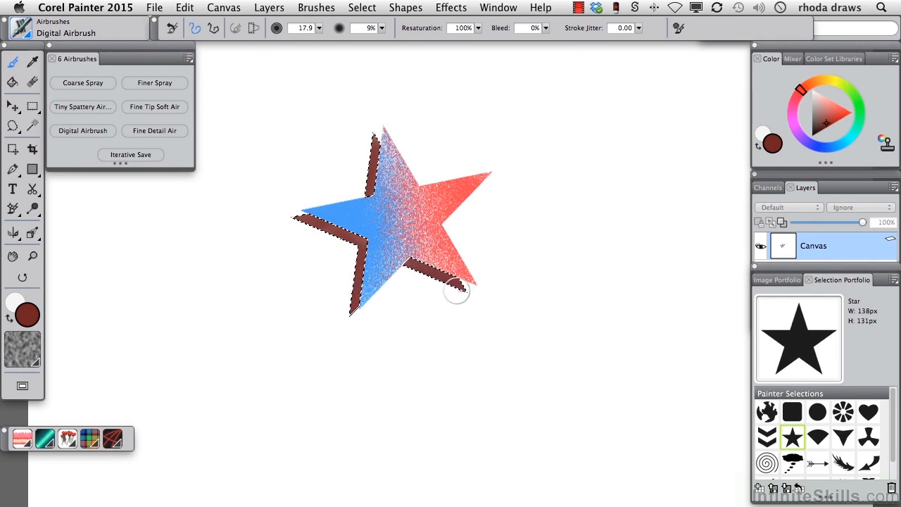
{"action": "key", "text": "super+d"}
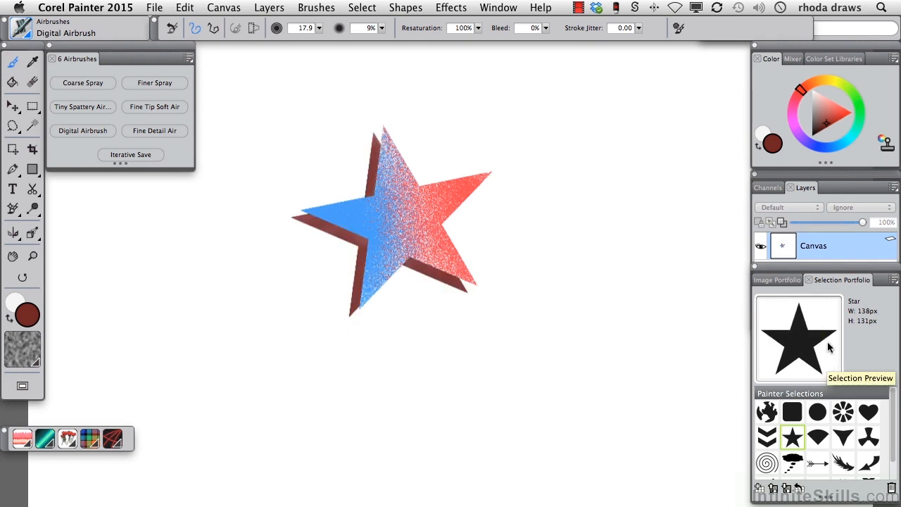
Step: Add a heart selection from the Selection Portfolio, move it to the right of the star with the Selection Adjuster and enlarge it
{"action": "left_click", "coordinate": [868, 412]}
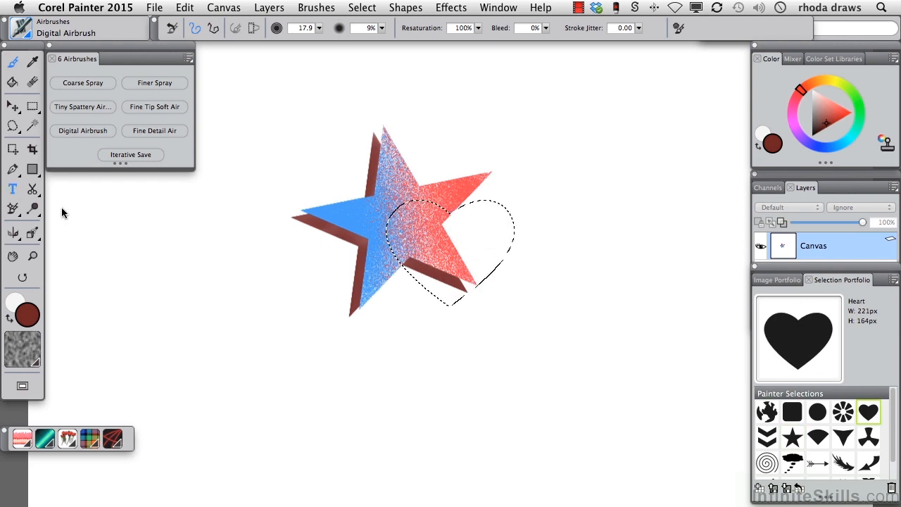
{"action": "left_click", "coordinate": [13, 148]}
{"action": "left_click_drag", "start_coordinate": [486, 288], "coordinate": [621, 283]}
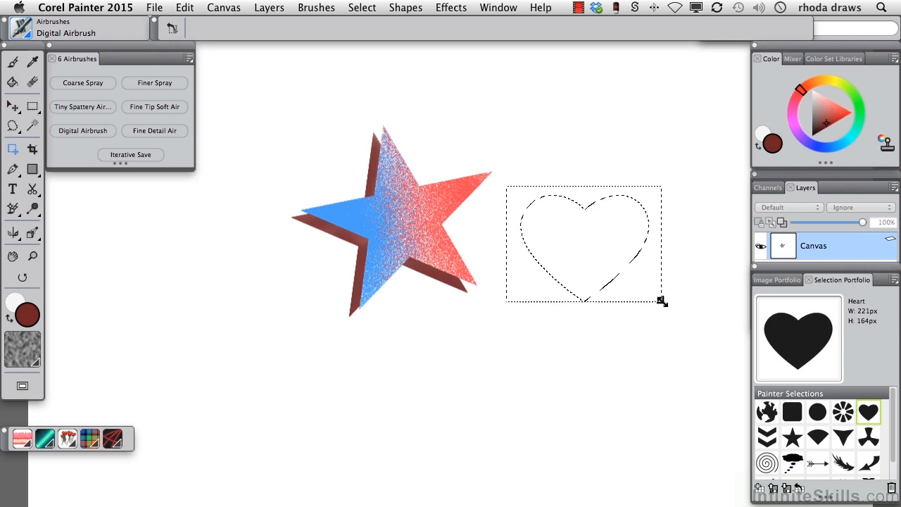
{"action": "left_click_drag", "start_coordinate": [699, 348], "coordinate": [699, 348]}
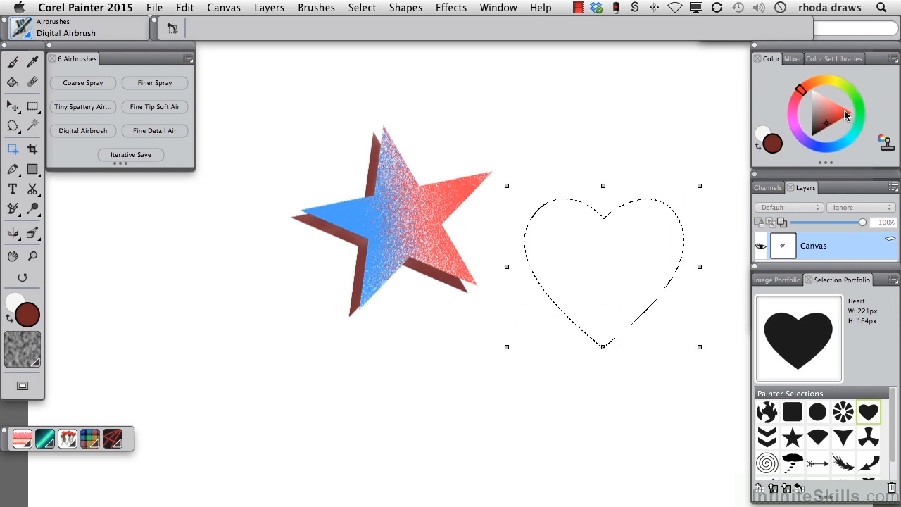
Step: Fill the heart selection with bright red using the Paint Bucket
{"action": "left_click_drag", "start_coordinate": [847, 118], "coordinate": [849, 116]}
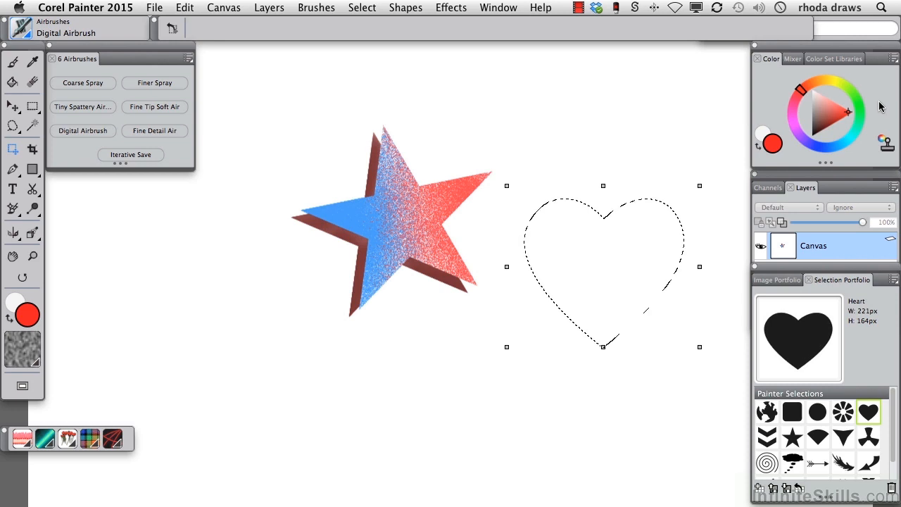
{"action": "left_click", "coordinate": [12, 81]}
{"action": "left_click", "coordinate": [617, 262]}
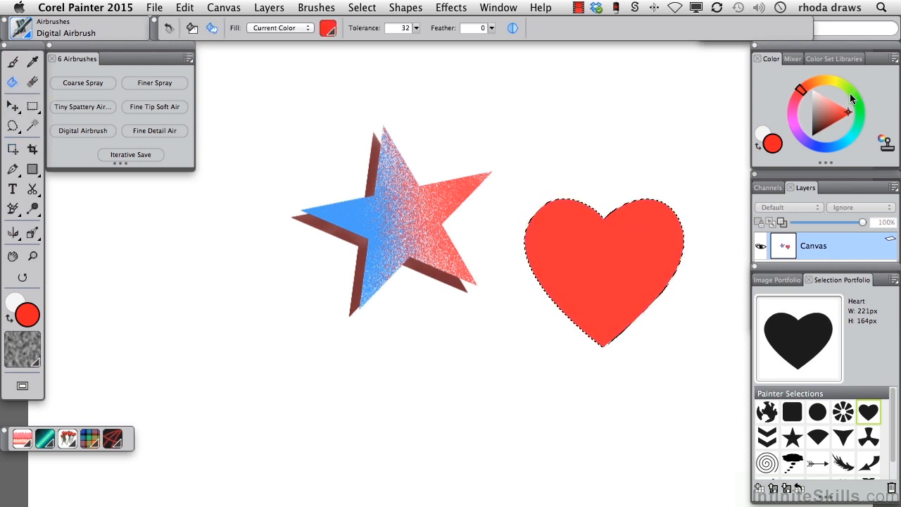
Step: Contract the heart selection by 7 pixels
{"action": "left_click", "coordinate": [372, 8]}
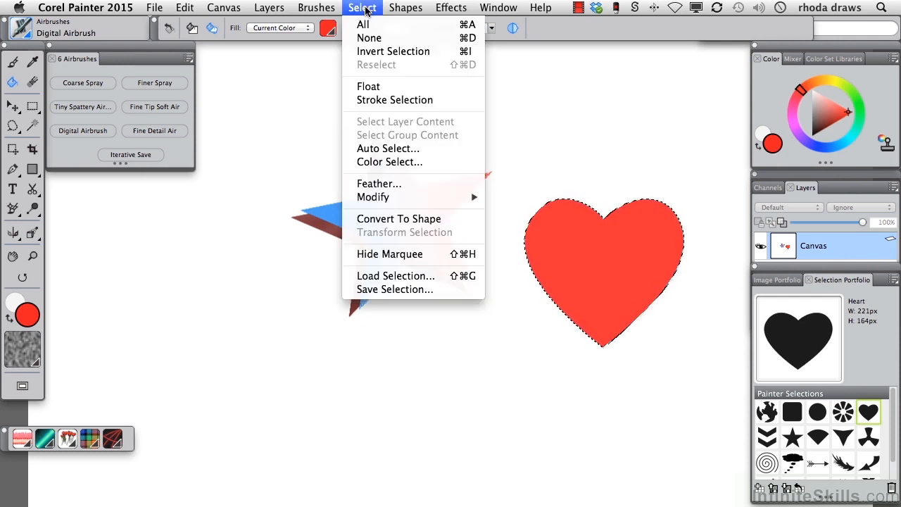
{"action": "mouse_move", "coordinate": [366, 199]}
{"action": "left_click", "coordinate": [520, 210]}
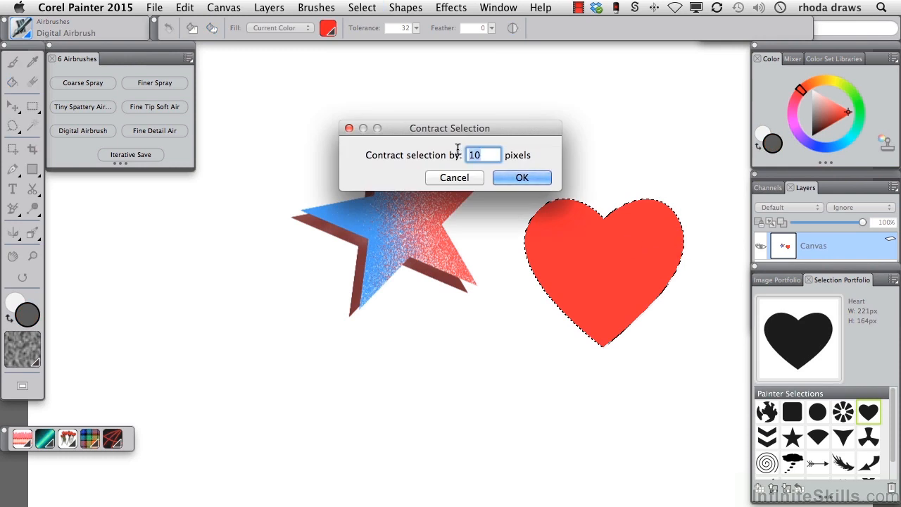
{"action": "type", "text": "7"}
{"action": "left_click", "coordinate": [508, 177]}
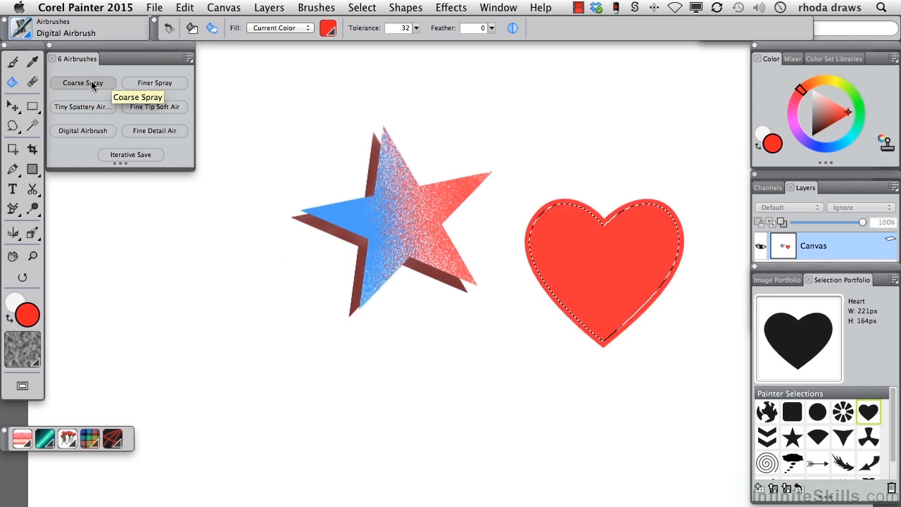
Step: Spray the inside of the contracted heart selection with light pink and a paler pink using the Finer Spray airbrush
{"action": "left_click", "coordinate": [147, 83]}
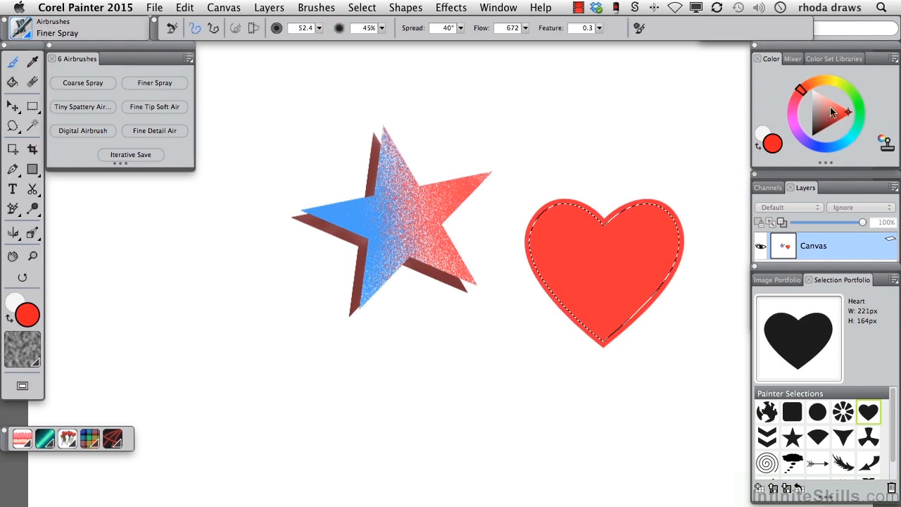
{"action": "left_click_drag", "start_coordinate": [828, 105], "coordinate": [828, 100]}
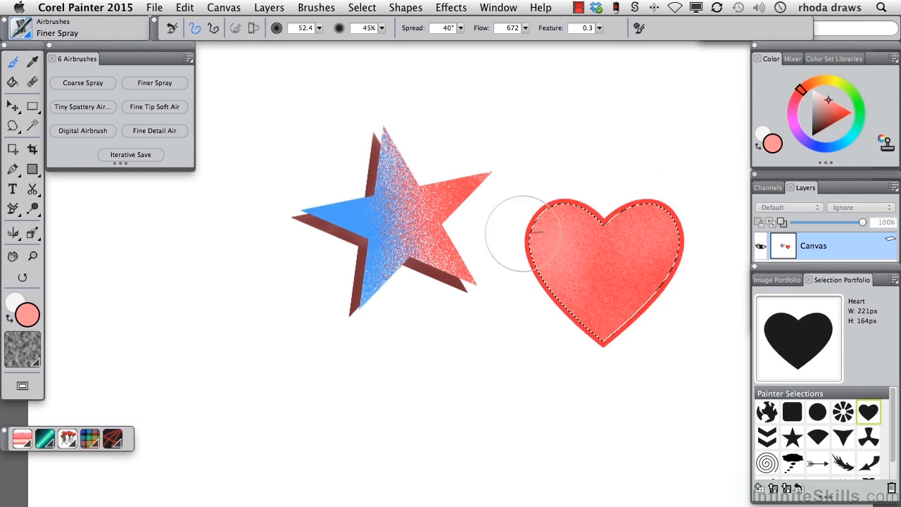
{"action": "left_click_drag", "start_coordinate": [830, 106], "coordinate": [822, 97]}
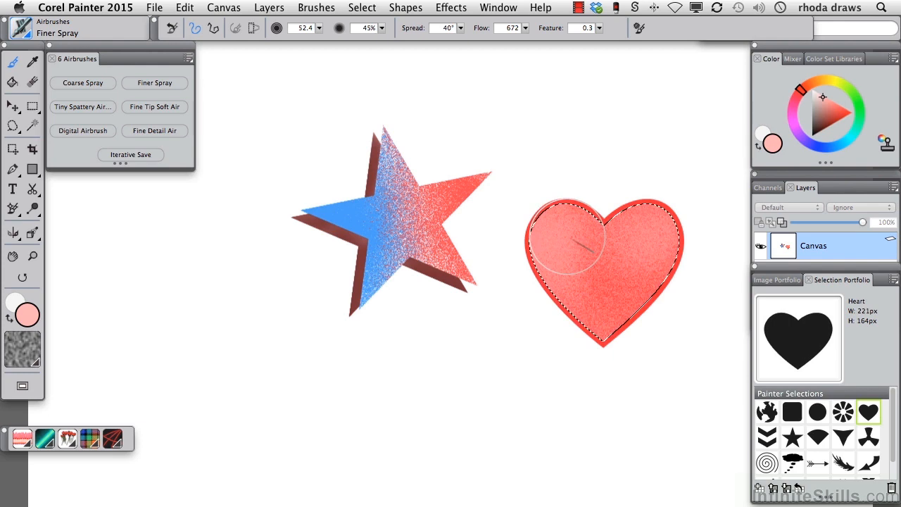
Step: Paint soft pale pink highlights on both upper lobes of the heart with the Digital Airbrush
{"action": "left_click", "coordinate": [99, 133]}
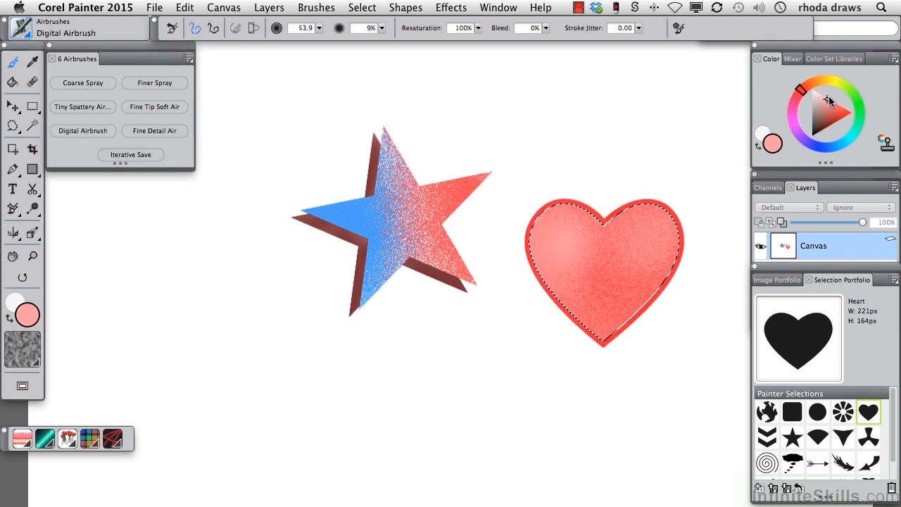
{"action": "left_click_drag", "start_coordinate": [821, 109], "coordinate": [802, 102]}
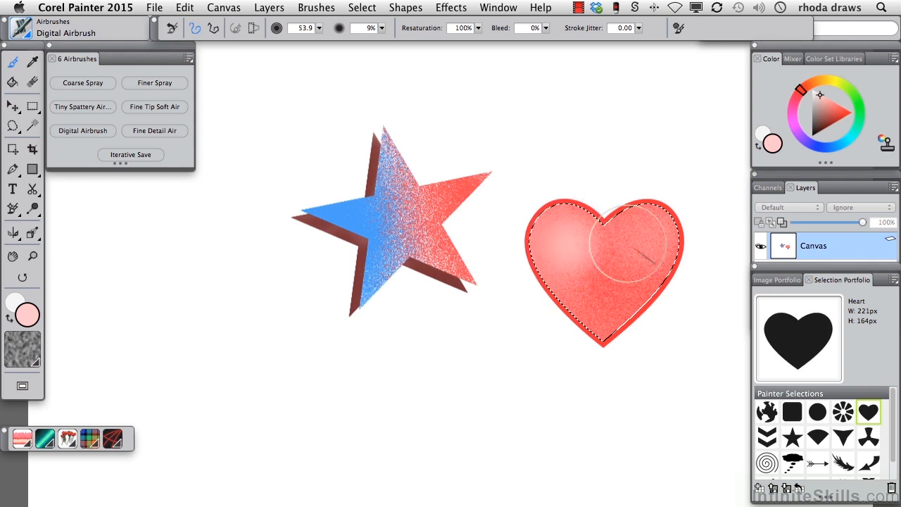
{"action": "left_click_drag", "start_coordinate": [583, 244], "coordinate": [605, 218]}
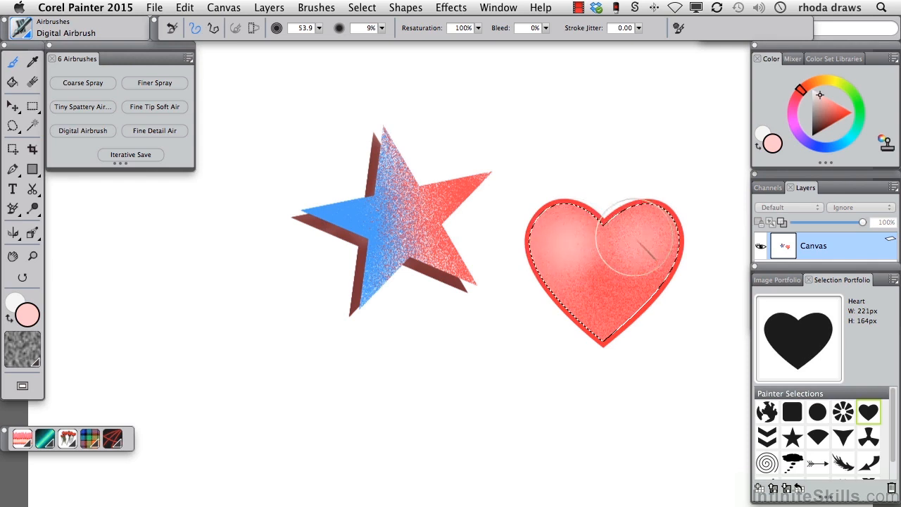
Step: Widen the heart selection by 10 pixels
{"action": "left_click", "coordinate": [364, 8]}
{"action": "mouse_move", "coordinate": [370, 197]}
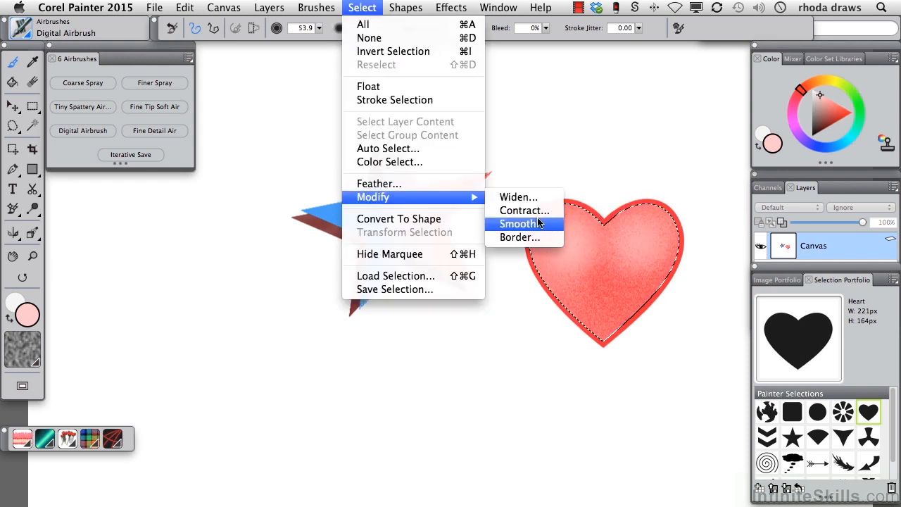
{"action": "left_click", "coordinate": [521, 196]}
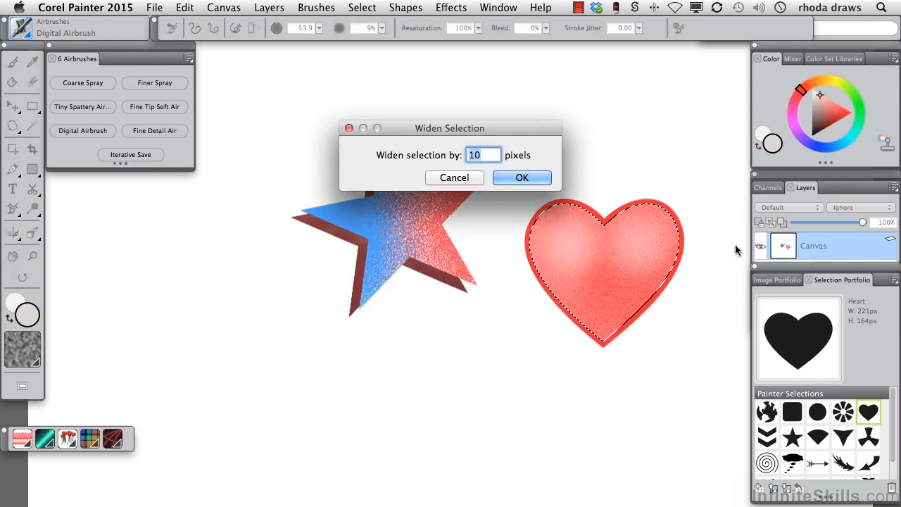
{"action": "left_click", "coordinate": [522, 176]}
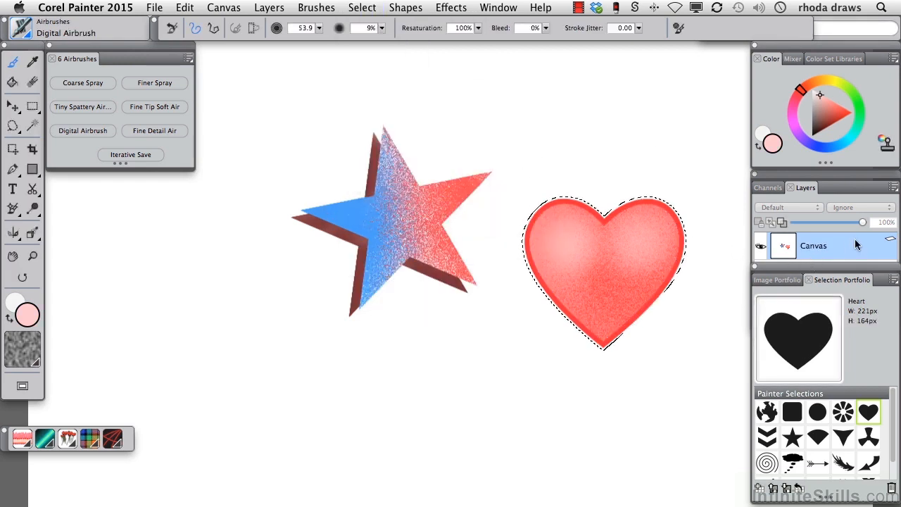
Step: Turn the widened heart selection into a 12-pixel border selection
{"action": "left_click", "coordinate": [361, 8]}
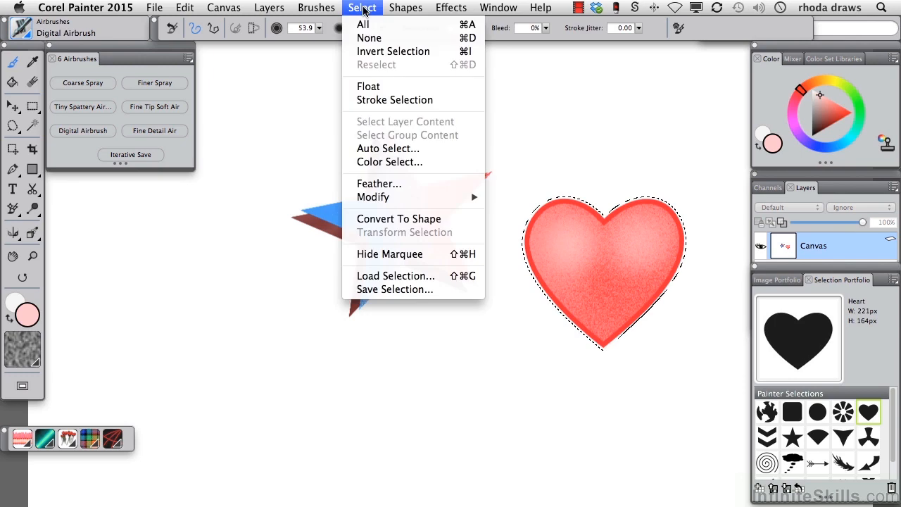
{"action": "mouse_move", "coordinate": [369, 198]}
{"action": "left_click", "coordinate": [517, 237]}
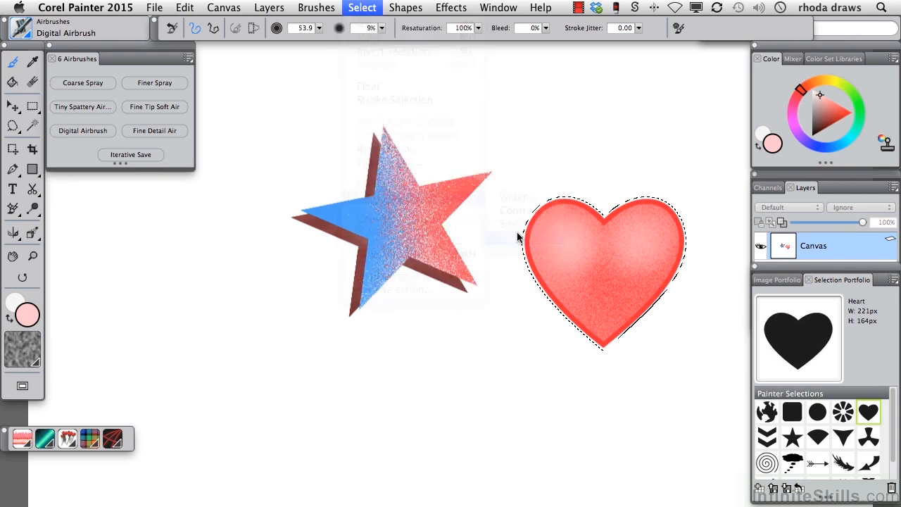
{"action": "left_click", "coordinate": [480, 150]}
{"action": "key", "text": "BackSpace"}
{"action": "type", "text": "2"}
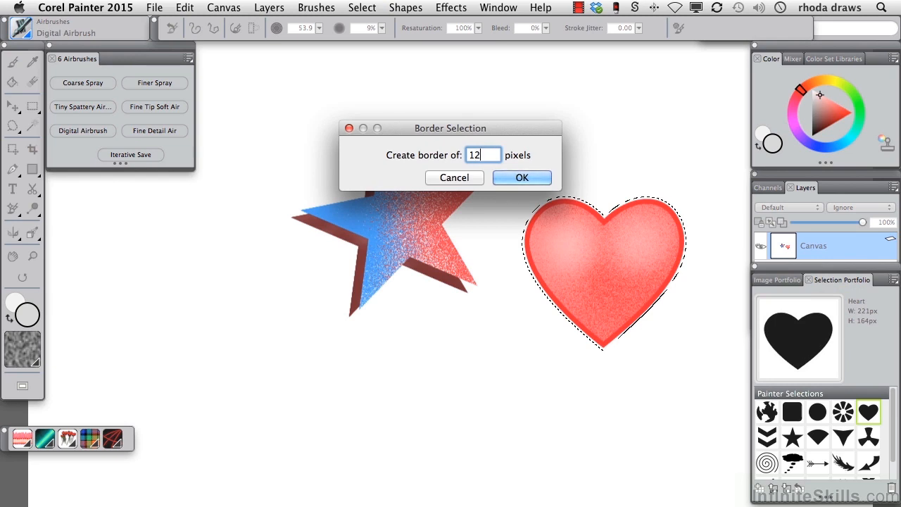
{"action": "left_click", "coordinate": [515, 178]}
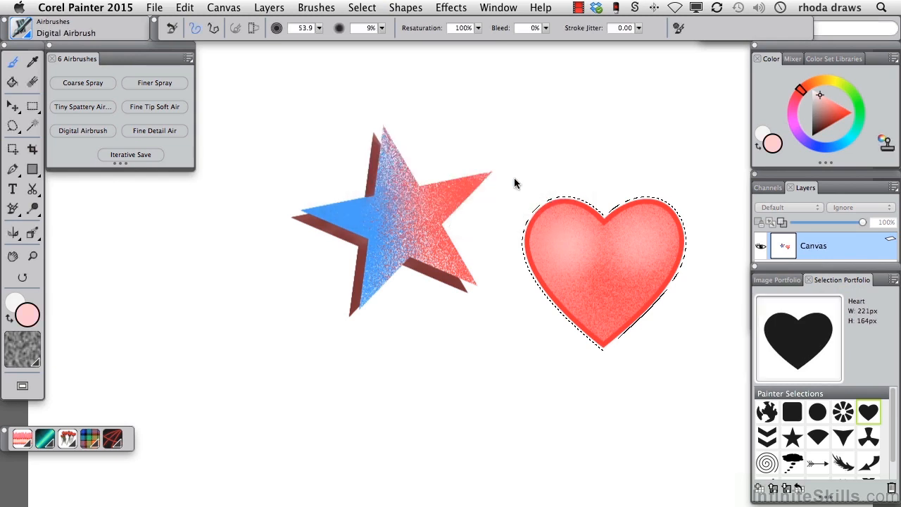
Step: Paint the upper-left part of the heart's border selection yellow-orange with the Tiny Spattery Airbrush
{"action": "left_click", "coordinate": [821, 85]}
{"action": "left_click", "coordinate": [841, 109]}
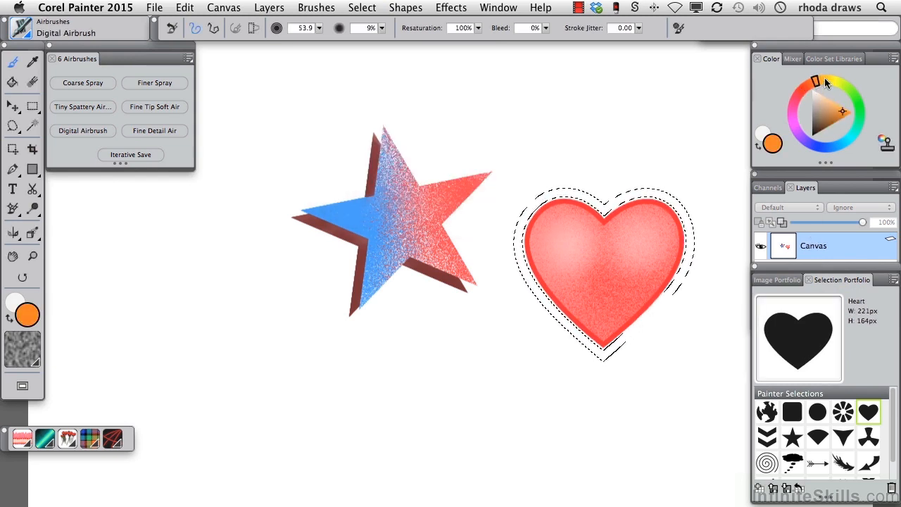
{"action": "left_click", "coordinate": [82, 107]}
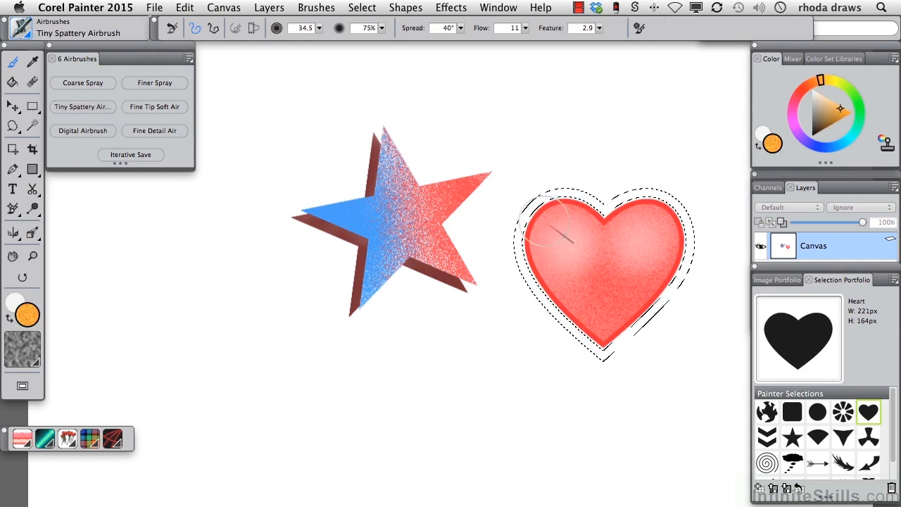
{"action": "mouse_move", "coordinate": [519, 227]}
{"action": "left_mouse_down"}
{"action": "mouse_move", "coordinate": [531, 200]}
{"action": "mouse_move", "coordinate": [521, 226]}
{"action": "mouse_move", "coordinate": [521, 207]}
{"action": "mouse_move", "coordinate": [525, 262]}
{"action": "mouse_move", "coordinate": [539, 200]}
{"action": "mouse_move", "coordinate": [581, 198]}
{"action": "mouse_move", "coordinate": [567, 208]}
{"action": "mouse_move", "coordinate": [588, 205]}
{"action": "mouse_move", "coordinate": [557, 204]}
{"action": "mouse_move", "coordinate": [610, 200]}
{"action": "left_mouse_up"}
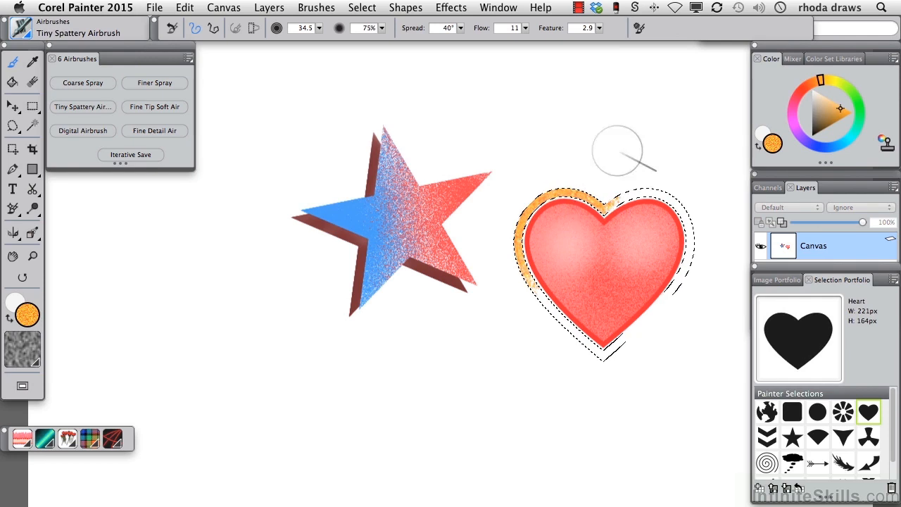
Step: Hide the selection marquee and spray the rest of the heart's border yellow-orange
{"action": "left_click", "coordinate": [363, 8]}
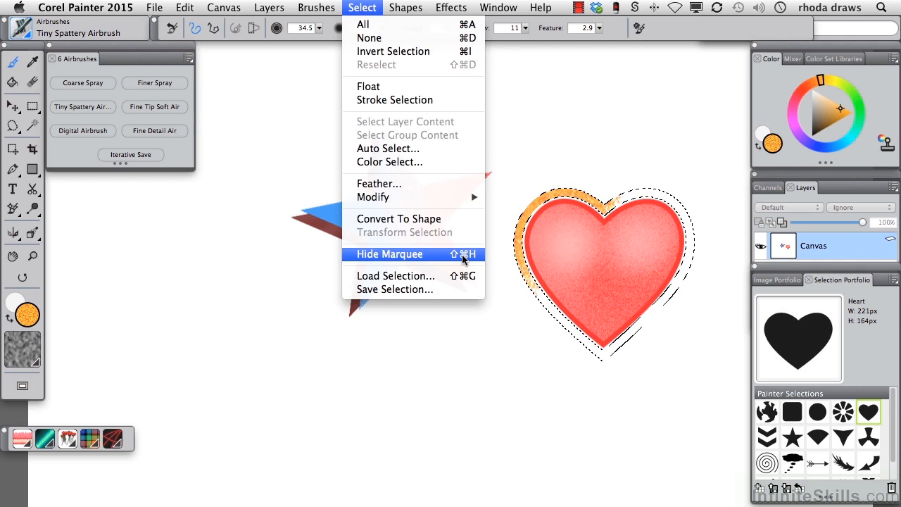
{"action": "left_click", "coordinate": [496, 301]}
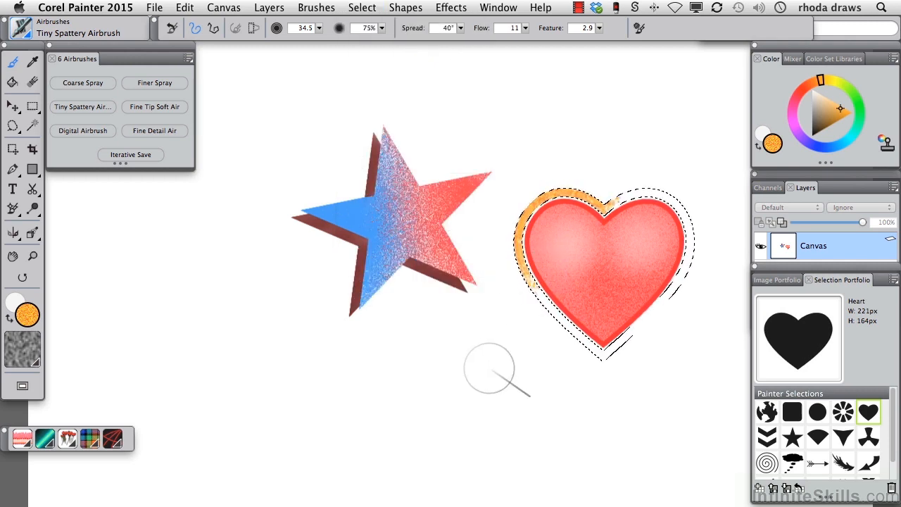
{"action": "key", "text": "super+d"}
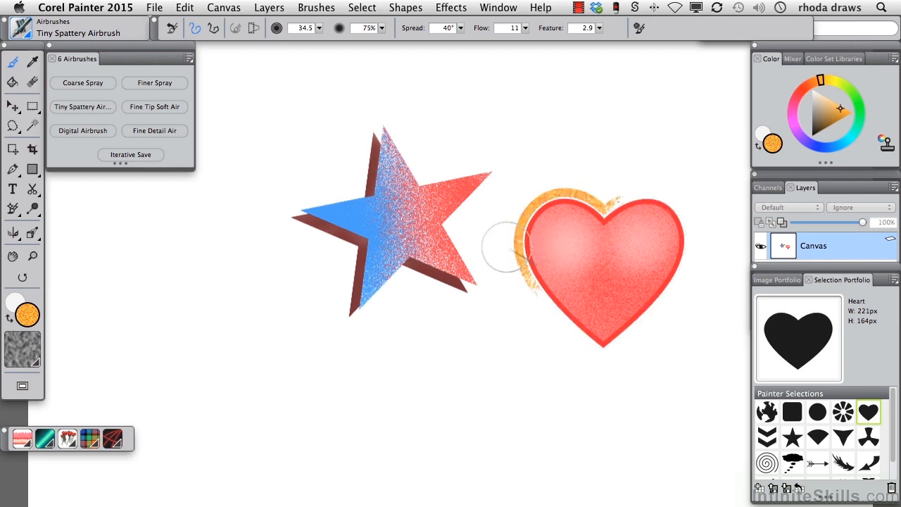
{"action": "left_click_drag", "start_coordinate": [508, 259], "coordinate": [598, 356]}
{"action": "mouse_move", "coordinate": [535, 292]}
{"action": "left_mouse_down"}
{"action": "mouse_move", "coordinate": [593, 373]}
{"action": "mouse_move", "coordinate": [561, 325]}
{"action": "mouse_move", "coordinate": [651, 307]}
{"action": "mouse_move", "coordinate": [650, 318]}
{"action": "mouse_move", "coordinate": [692, 261]}
{"action": "mouse_move", "coordinate": [632, 189]}
{"action": "mouse_move", "coordinate": [653, 183]}
{"action": "mouse_move", "coordinate": [669, 201]}
{"action": "mouse_move", "coordinate": [687, 266]}
{"action": "mouse_move", "coordinate": [643, 311]}
{"action": "mouse_move", "coordinate": [529, 316]}
{"action": "left_mouse_up"}
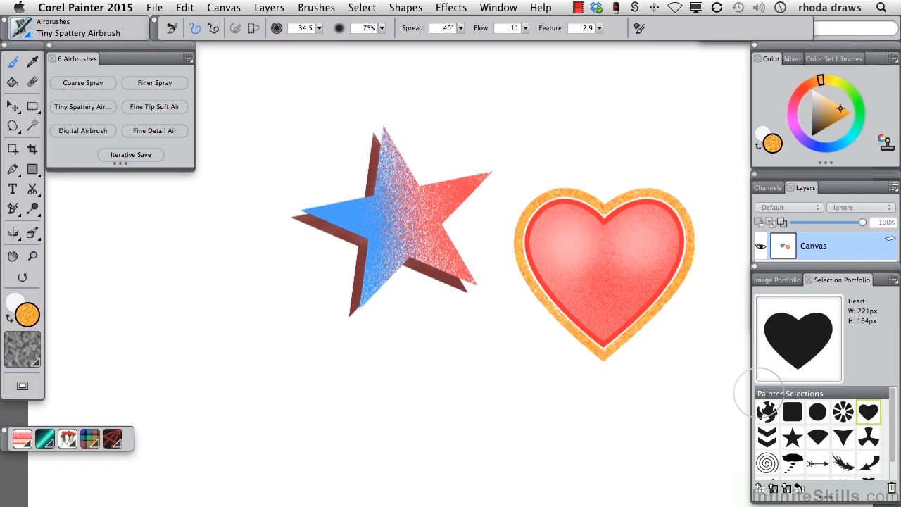
Step: Add a spiral selection from the Selection Portfolio and move it to the empty area left of the star
{"action": "left_click", "coordinate": [767, 463]}
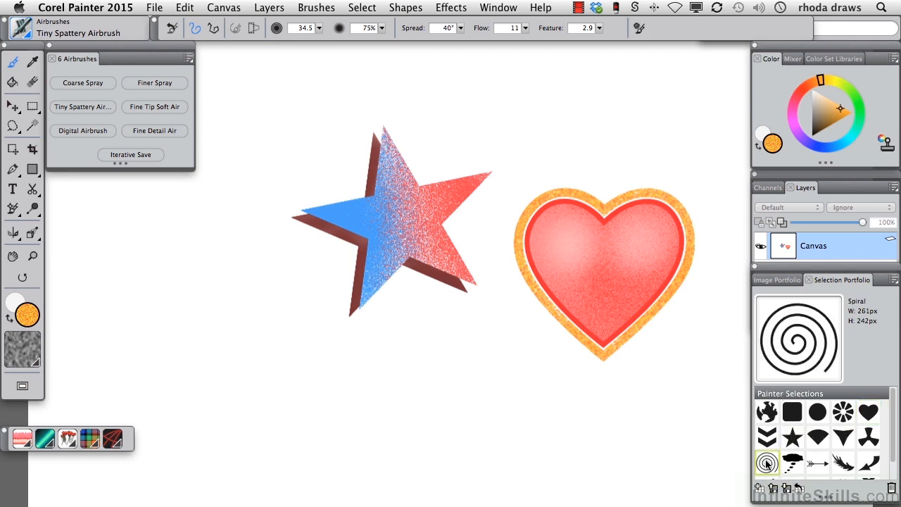
{"action": "left_click", "coordinate": [13, 148]}
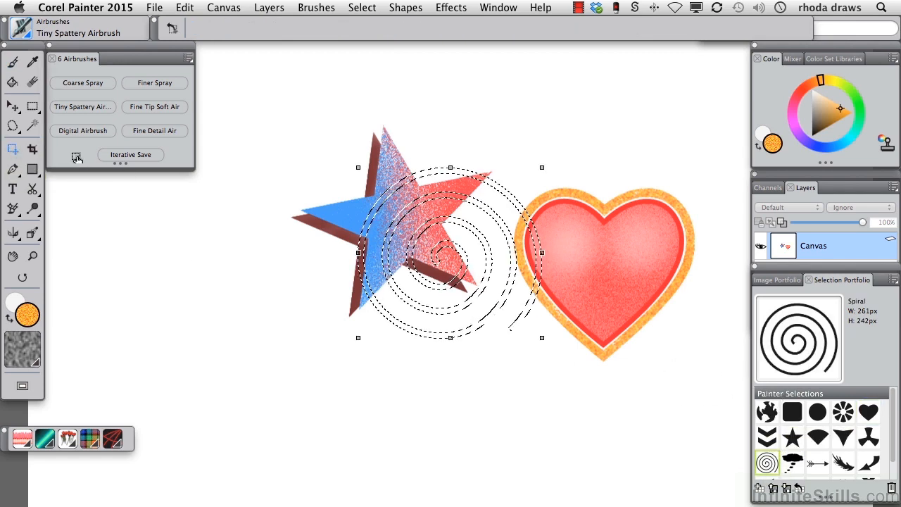
{"action": "left_click_drag", "start_coordinate": [424, 230], "coordinate": [173, 260]}
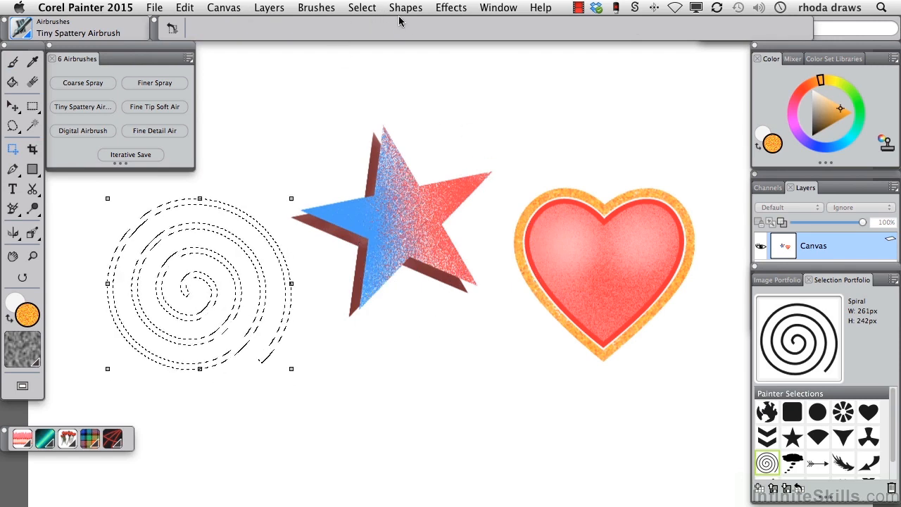
Step: Feather the spiral selection by 4 pixels
{"action": "left_click", "coordinate": [363, 8]}
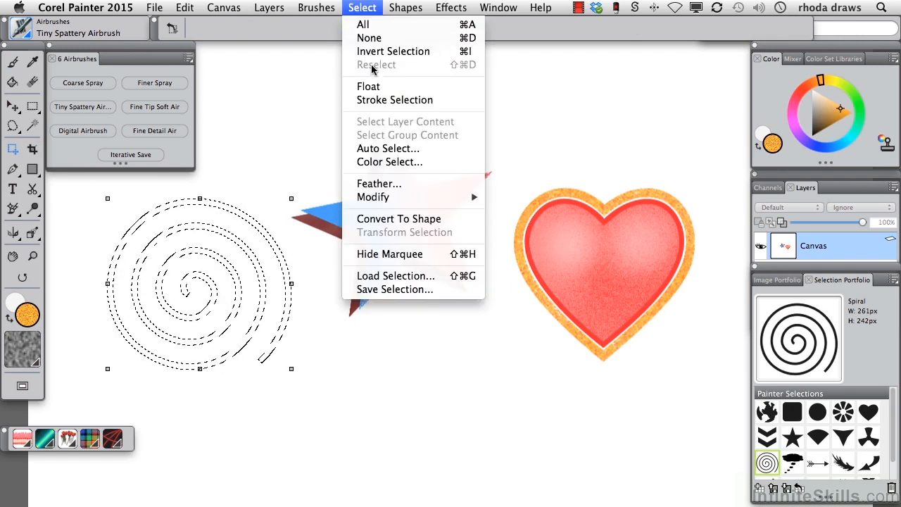
{"action": "left_click", "coordinate": [377, 184]}
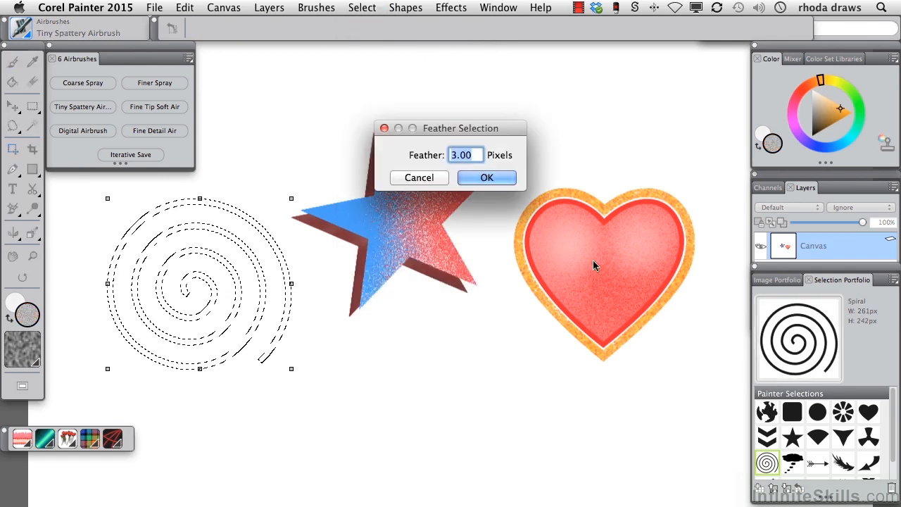
{"action": "left_click_drag", "start_coordinate": [451, 160], "coordinate": [457, 159]}
{"action": "type", "text": "4"}
{"action": "left_click", "coordinate": [478, 177]}
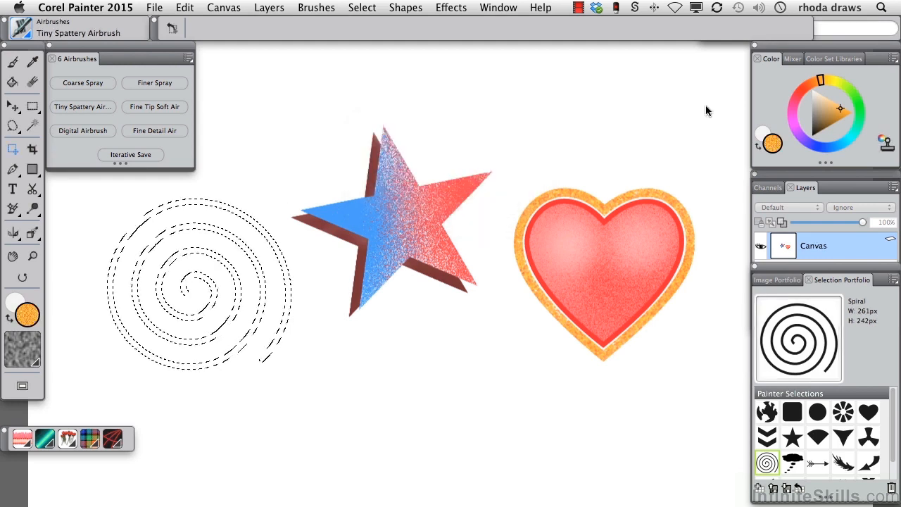
Step: Spray the whole feathered spiral selection dark blue with the Coarse Spray airbrush and deselect it
{"action": "left_click", "coordinate": [827, 145]}
{"action": "left_click", "coordinate": [833, 117]}
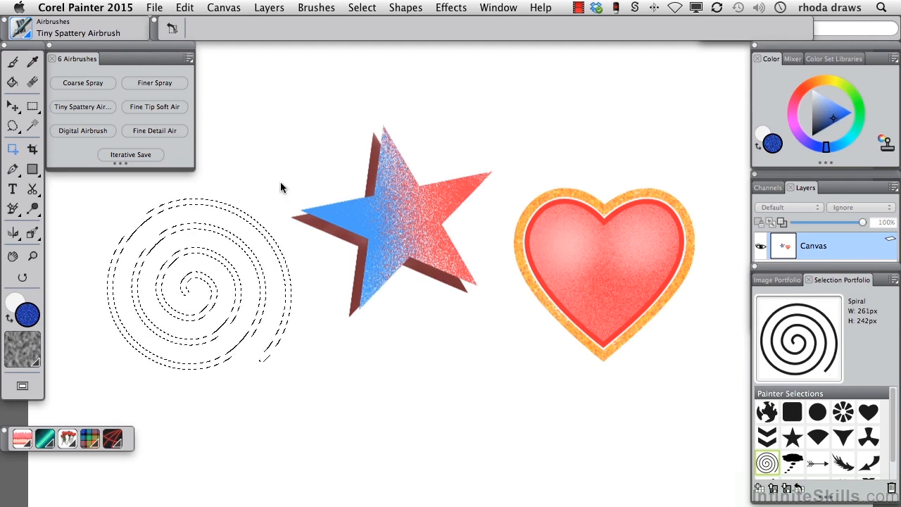
{"action": "left_click", "coordinate": [82, 82]}
{"action": "left_click_drag", "start_coordinate": [111, 310], "coordinate": [160, 207]}
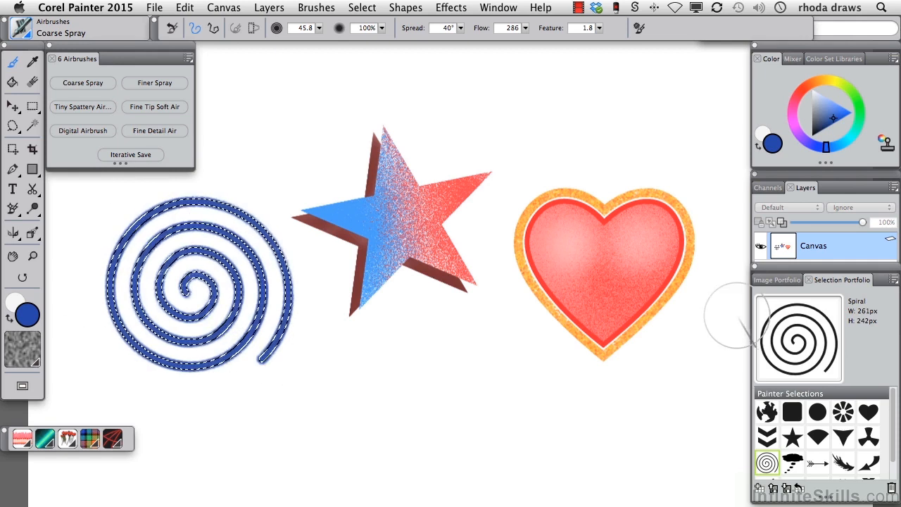
{"action": "key", "text": "super+d"}
Step: Add a new, unfeathered spiral selection from the Selection Portfolio and move it over the dark blue spiral, slightly offset
{"action": "double_click", "coordinate": [765, 461]}
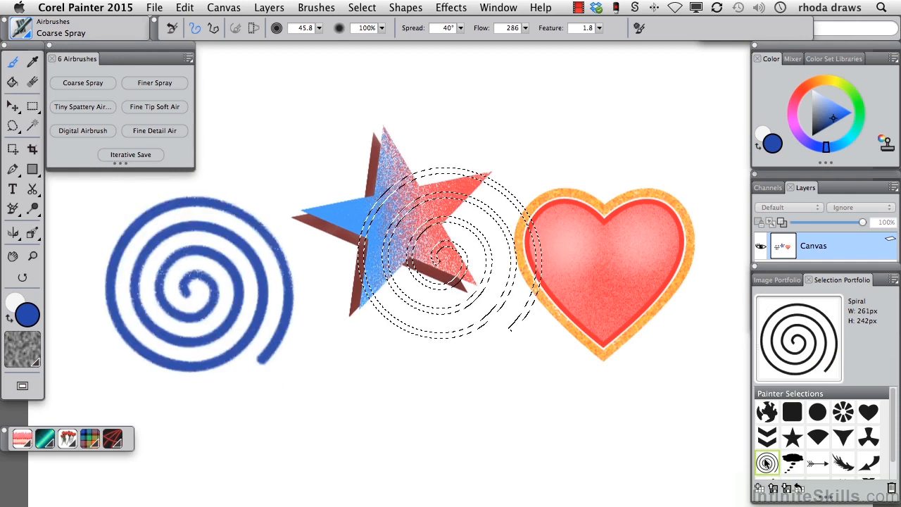
{"action": "left_click", "coordinate": [13, 149]}
{"action": "left_click_drag", "start_coordinate": [450, 220], "coordinate": [257, 255]}
{"action": "left_click_drag", "start_coordinate": [174, 263], "coordinate": [190, 285]}
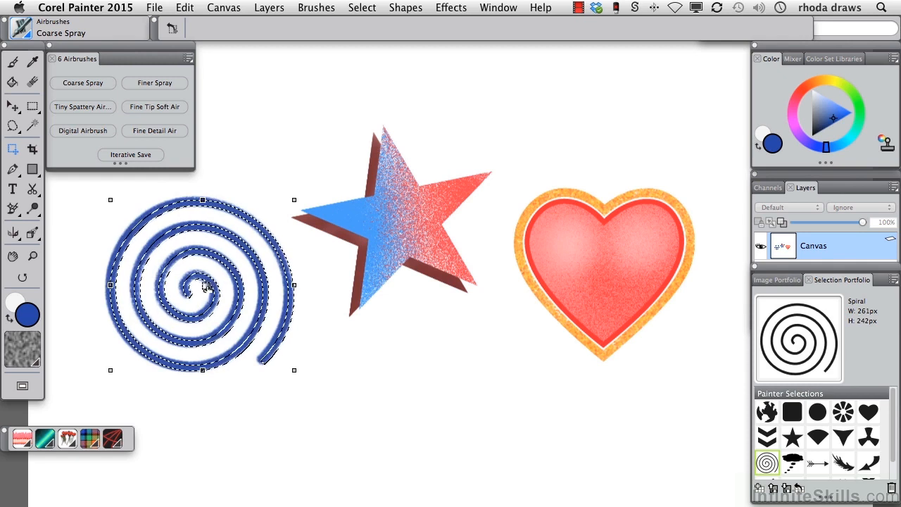
Step: Paint the offset spiral selection light blue with the Digital Airbrush and deselect it
{"action": "left_click", "coordinate": [826, 103]}
{"action": "left_click", "coordinate": [823, 100]}
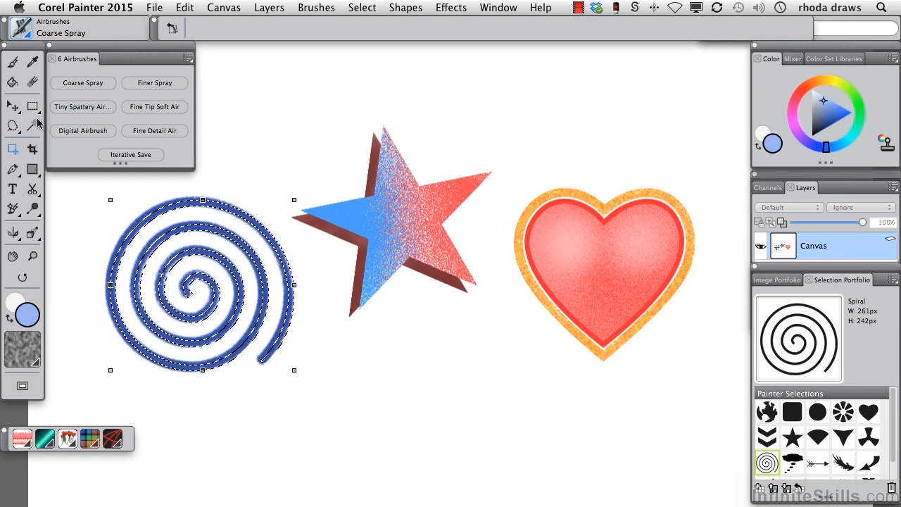
{"action": "left_click", "coordinate": [82, 130]}
{"action": "mouse_move", "coordinate": [150, 241]}
{"action": "left_mouse_down"}
{"action": "mouse_move", "coordinate": [197, 338]}
{"action": "mouse_move", "coordinate": [285, 310]}
{"action": "mouse_move", "coordinate": [260, 360]}
{"action": "mouse_move", "coordinate": [77, 283]}
{"action": "left_mouse_up"}
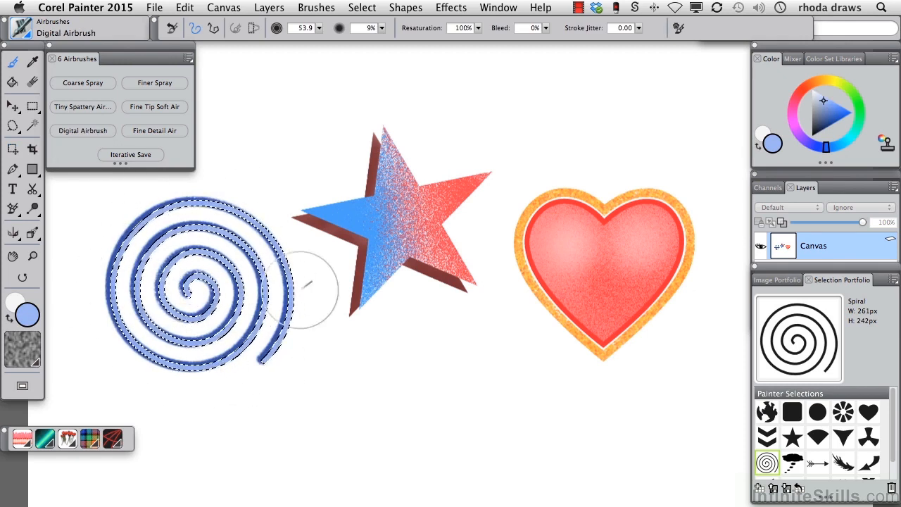
{"action": "key", "text": "super+d"}
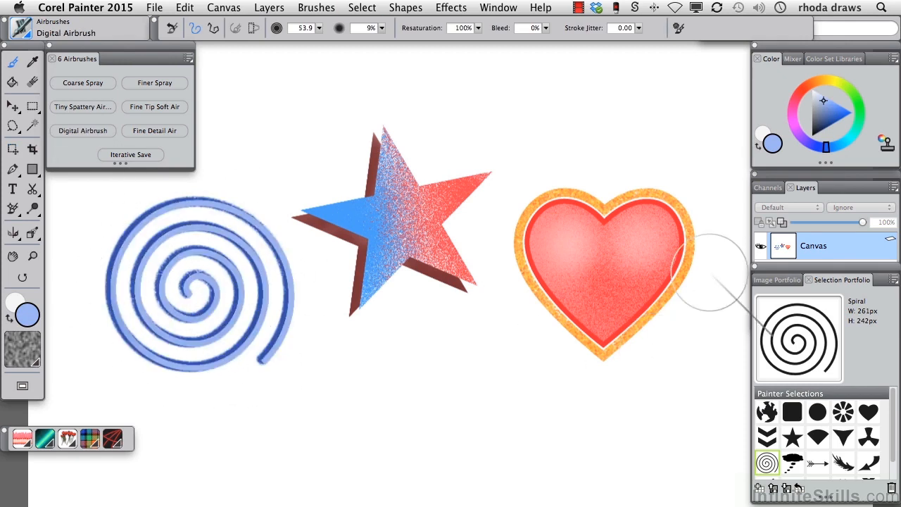